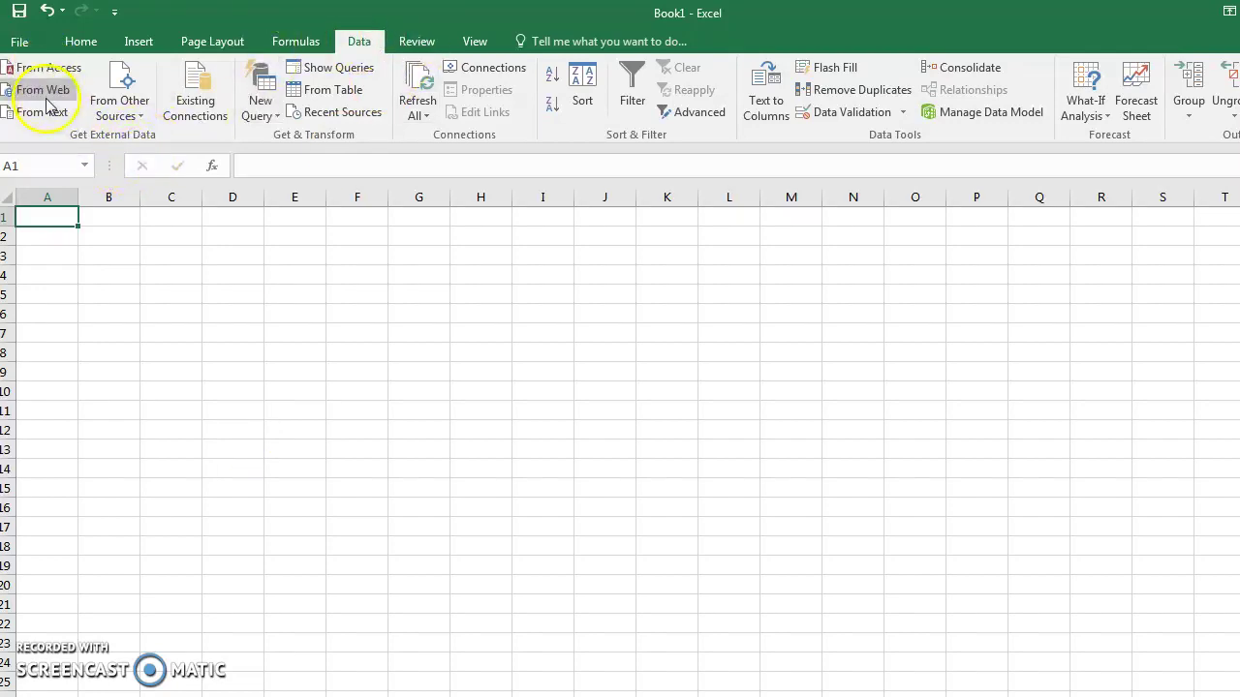
Import the Customers table from the 09 GMcC Customer contacts Access database in Downloads > Import Files
{"action": "left_click", "coordinate": [134, 109]}
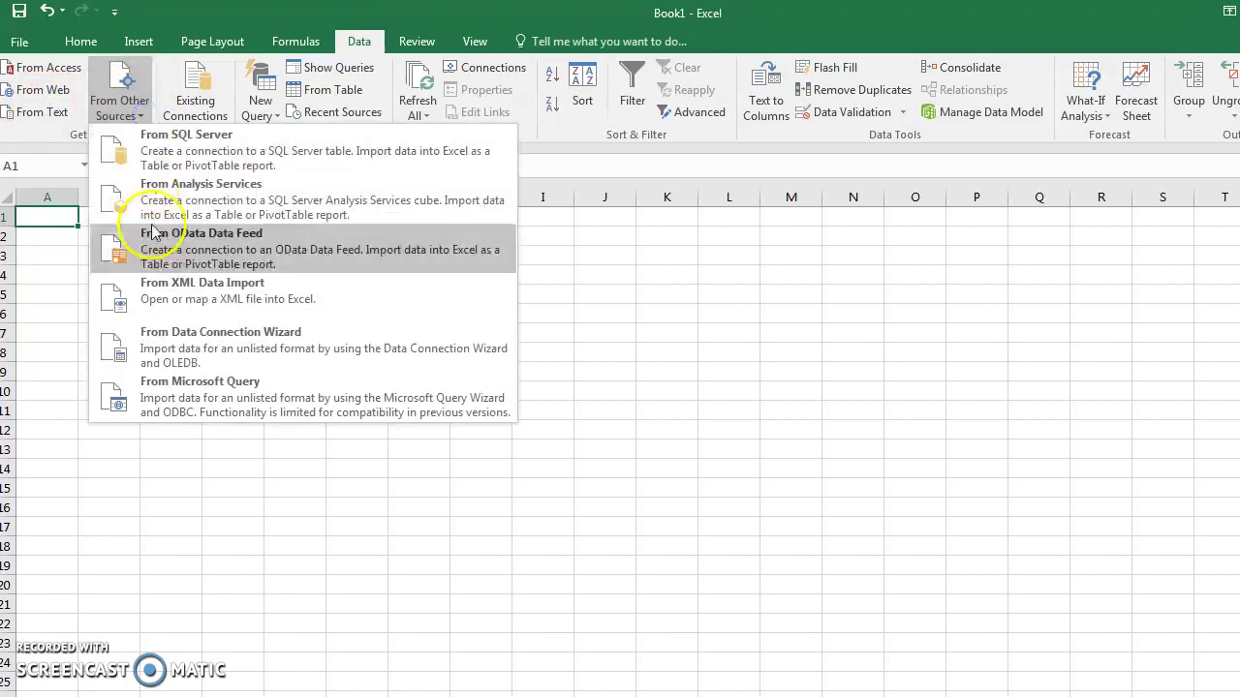
{"action": "left_click", "coordinate": [61, 319]}
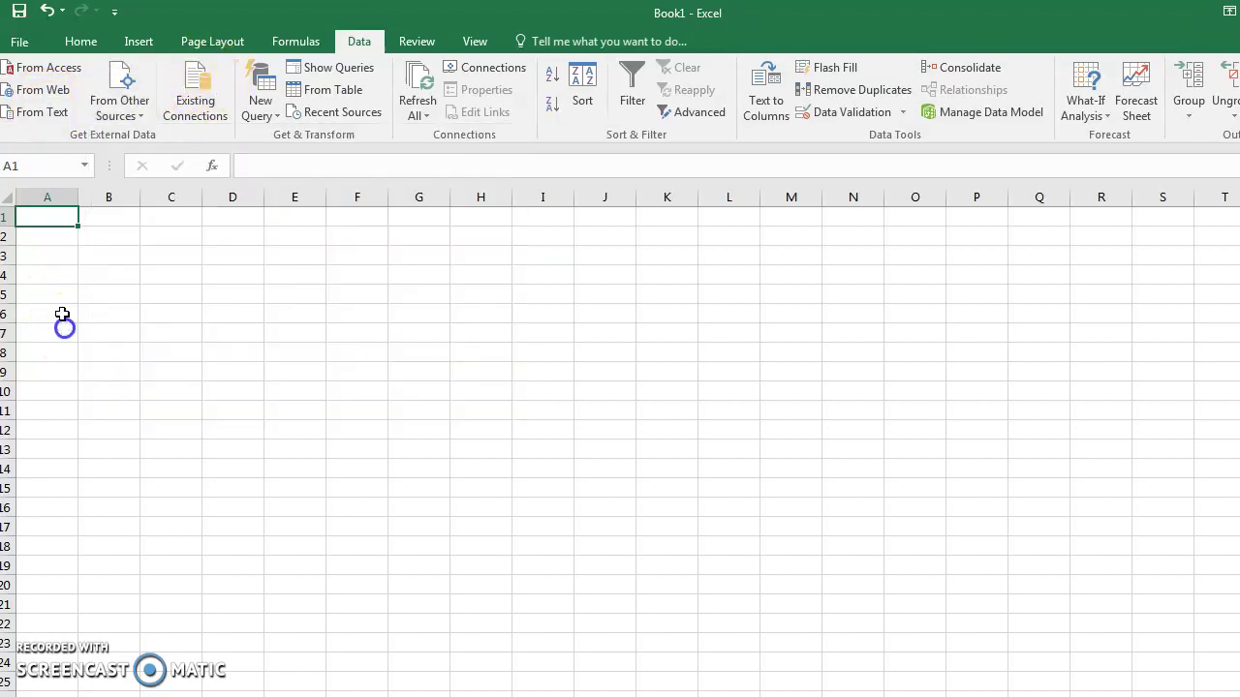
{"action": "left_click", "coordinate": [41, 73]}
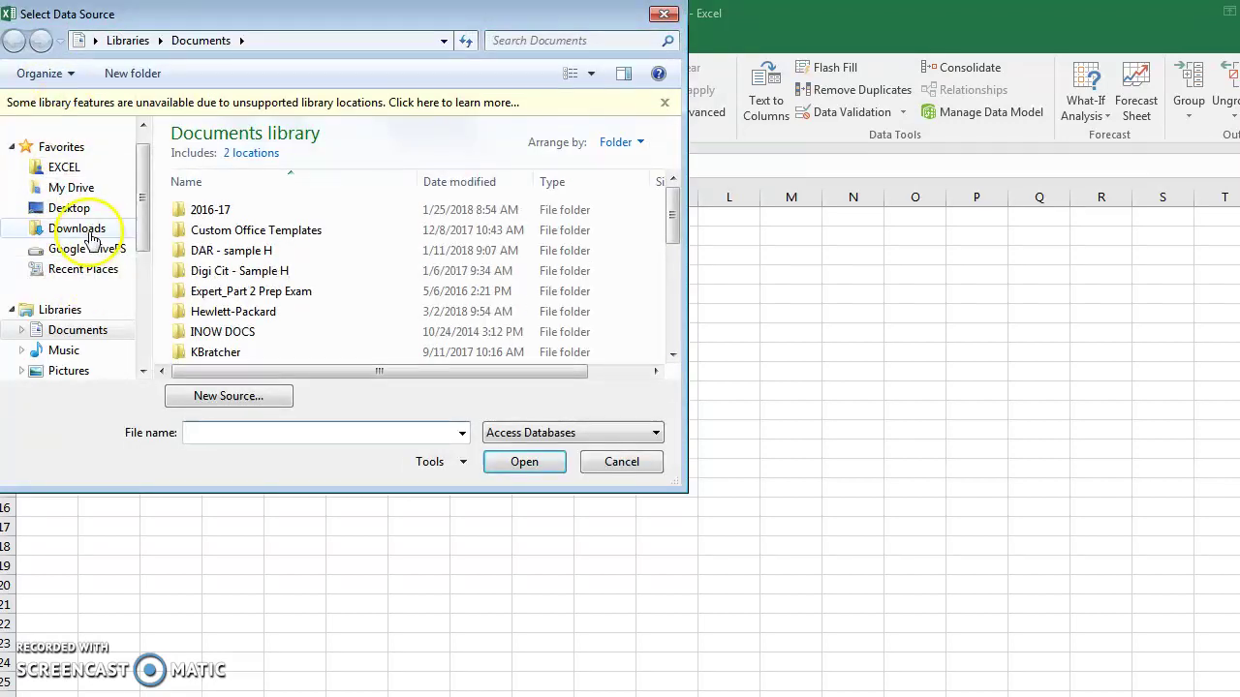
{"action": "left_click", "coordinate": [79, 229]}
{"action": "left_click", "coordinate": [221, 131]}
{"action": "double_click", "coordinate": [221, 131]}
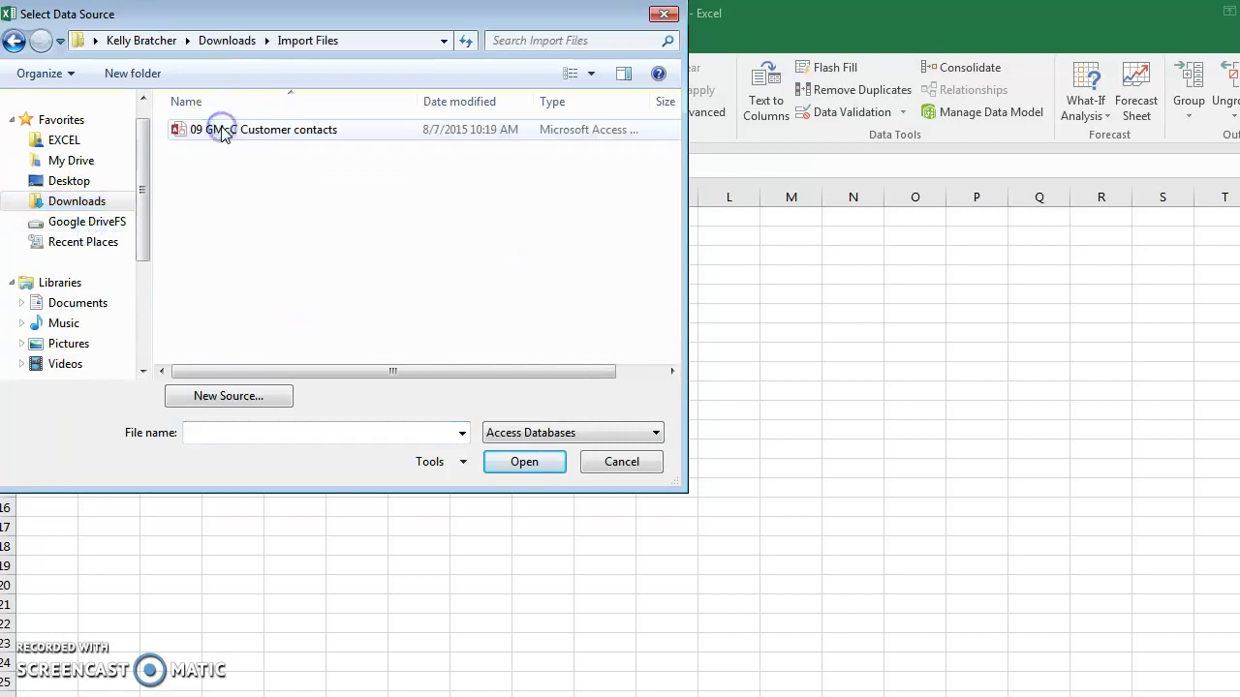
{"action": "double_click", "coordinate": [211, 132]}
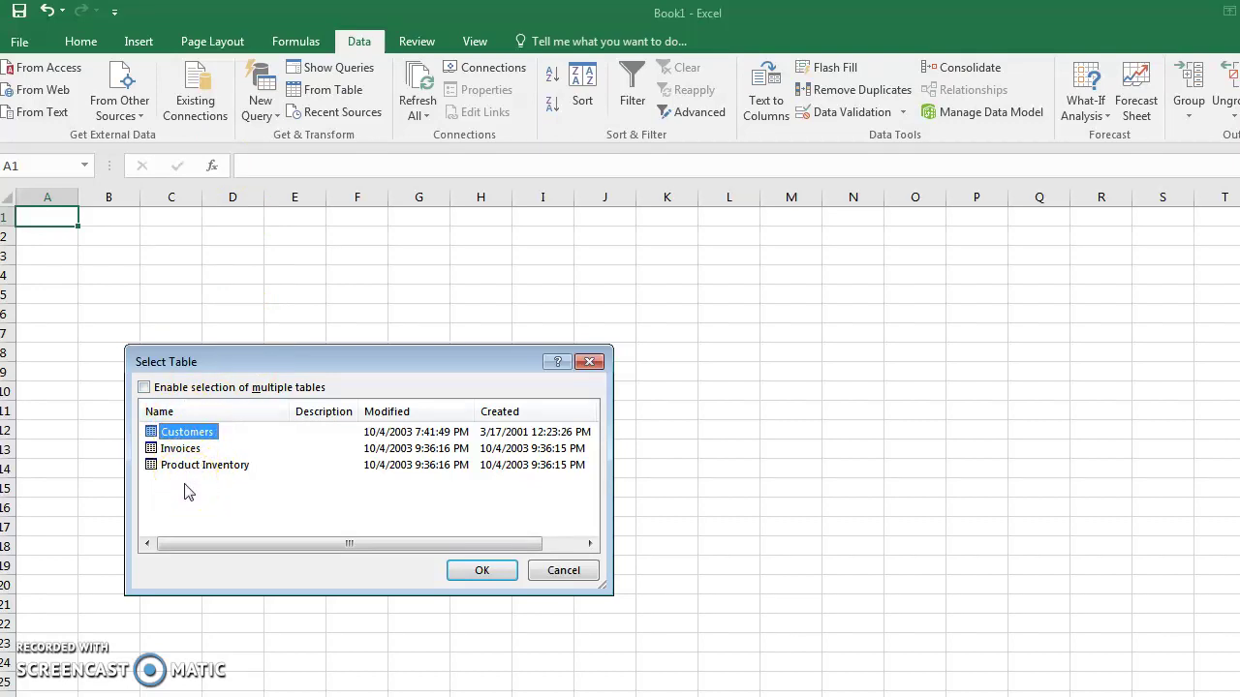
{"action": "left_click", "coordinate": [481, 571]}
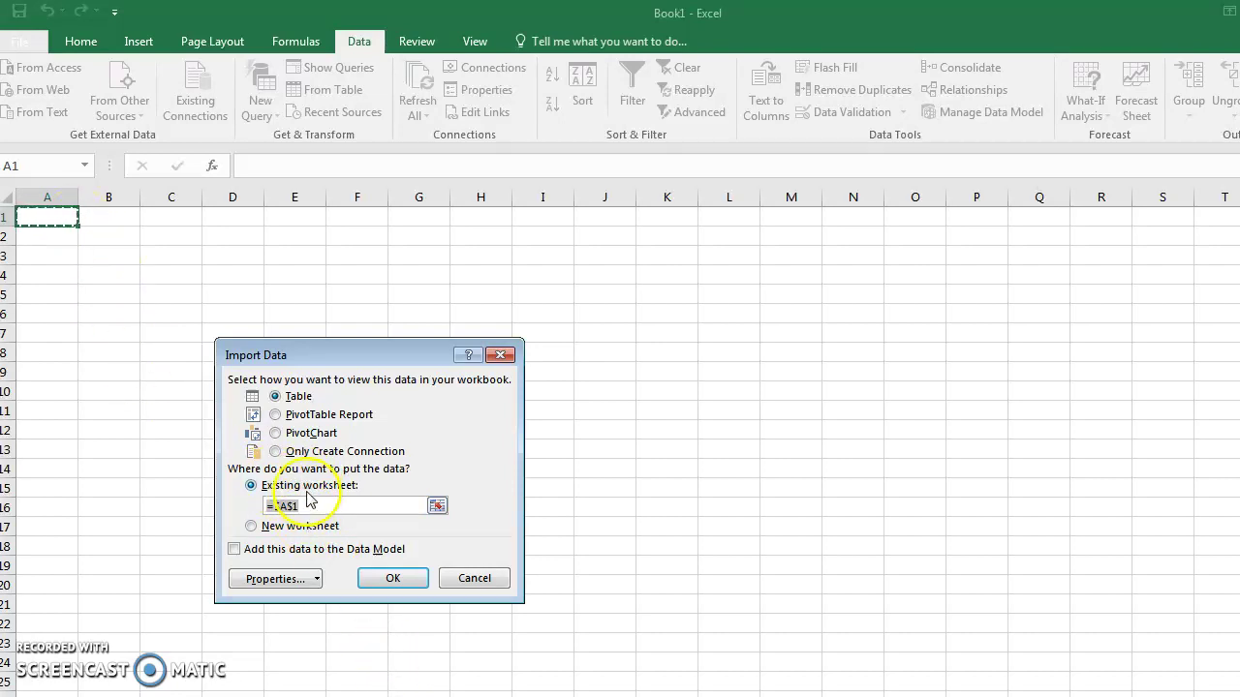
Place the Customers data as a table at $A$1 of the existing worksheet and review it
{"action": "left_click", "coordinate": [383, 578]}
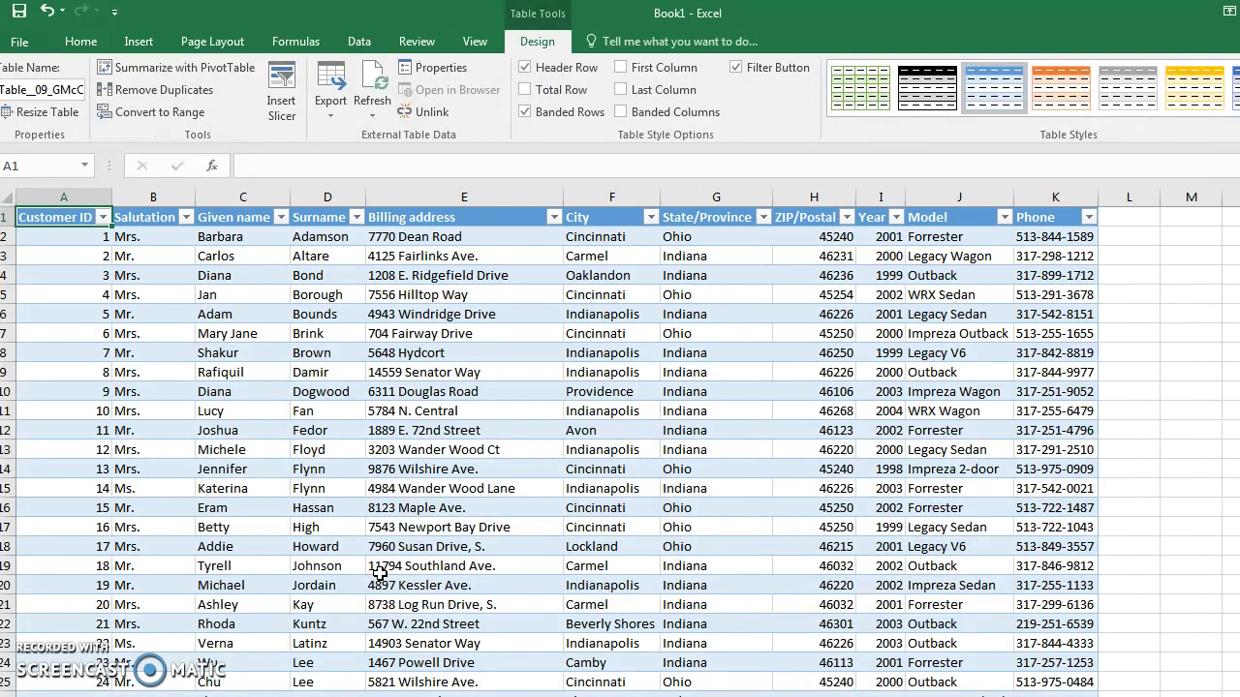
{"action": "scroll", "coordinate": [497, 486], "scroll_direction": "down", "scroll_amount": 7}
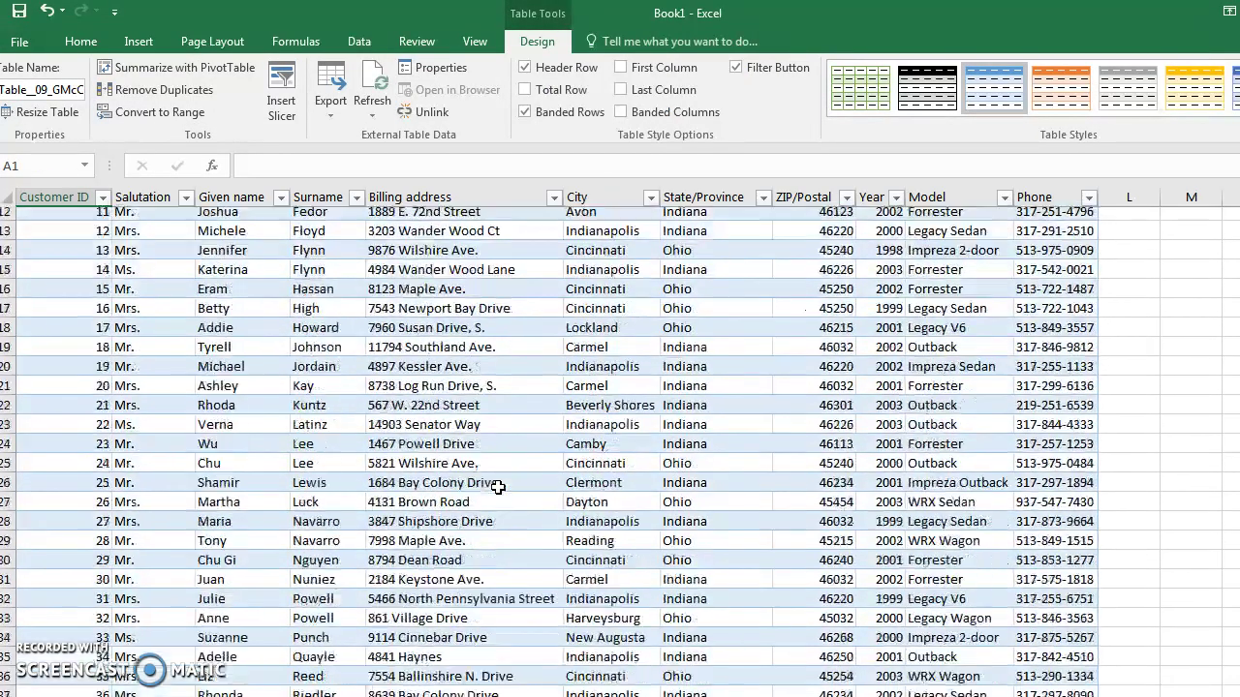
{"action": "scroll", "coordinate": [496, 489], "scroll_direction": "down", "scroll_amount": 7}
{"action": "scroll", "coordinate": [484, 490], "scroll_direction": "up", "scroll_amount": 14}
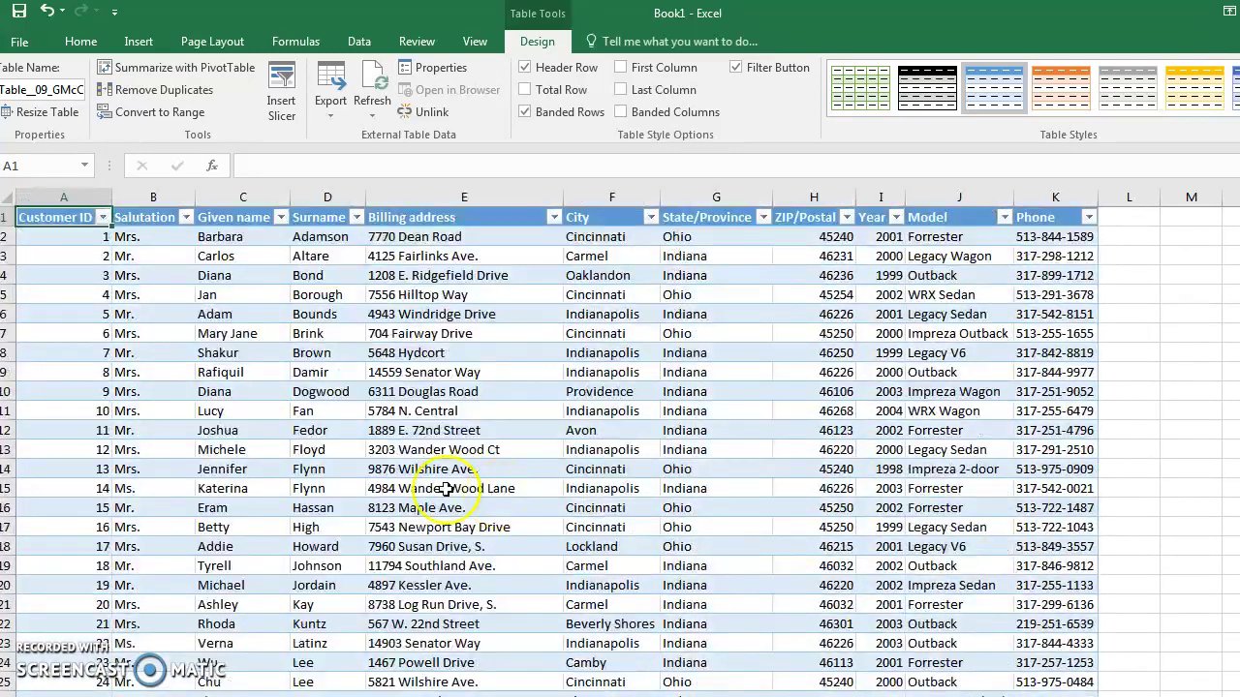
{"action": "left_click", "coordinate": [99, 255]}
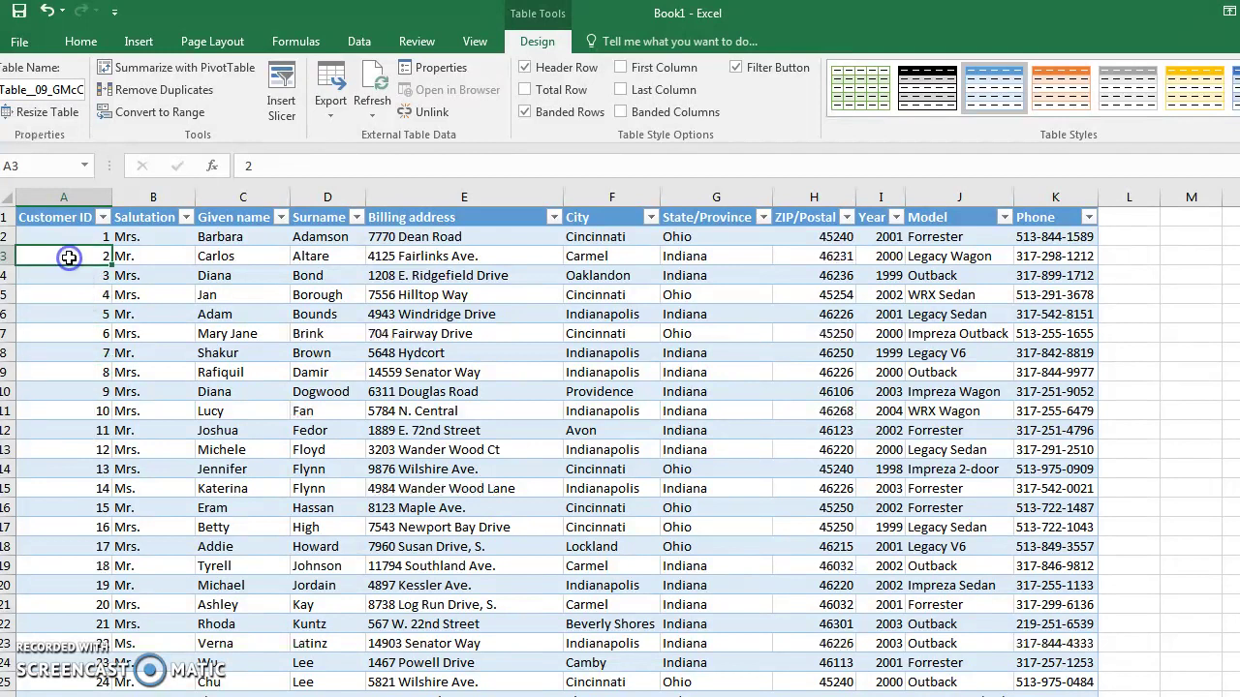
Inspect row 3, the Given name column and the records for customers 8 to 10 (A9:K11)
{"action": "right_click", "coordinate": [10, 255]}
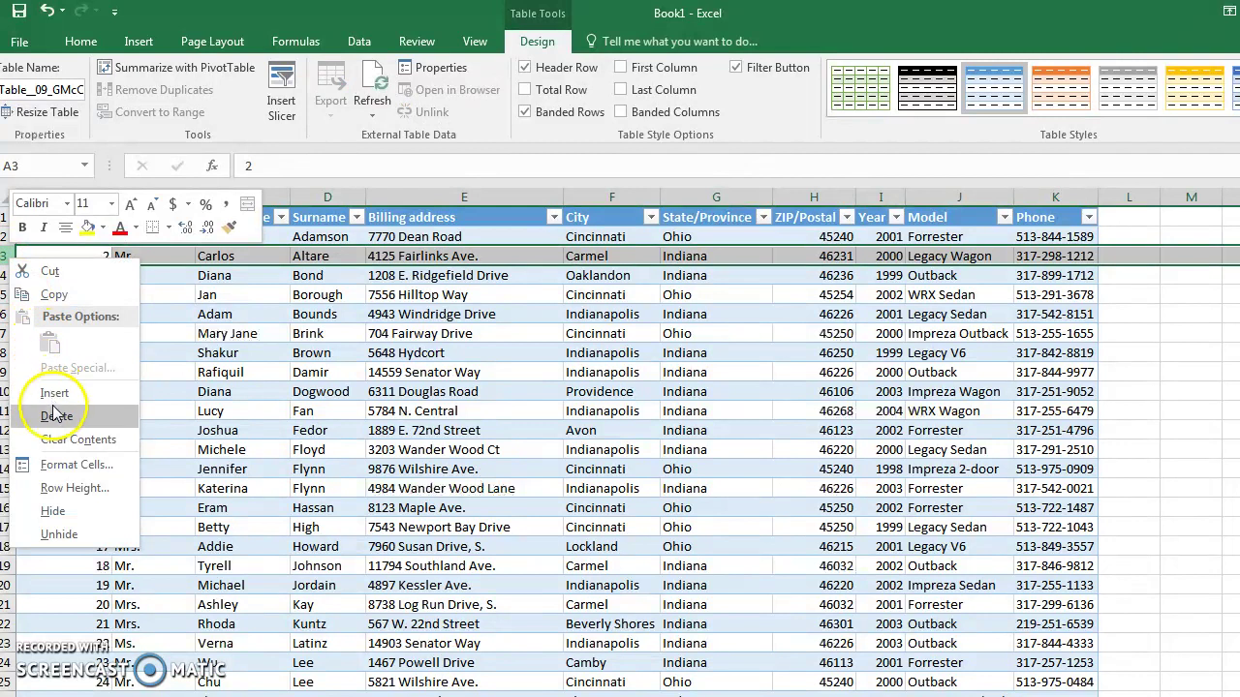
{"action": "left_click", "coordinate": [235, 351]}
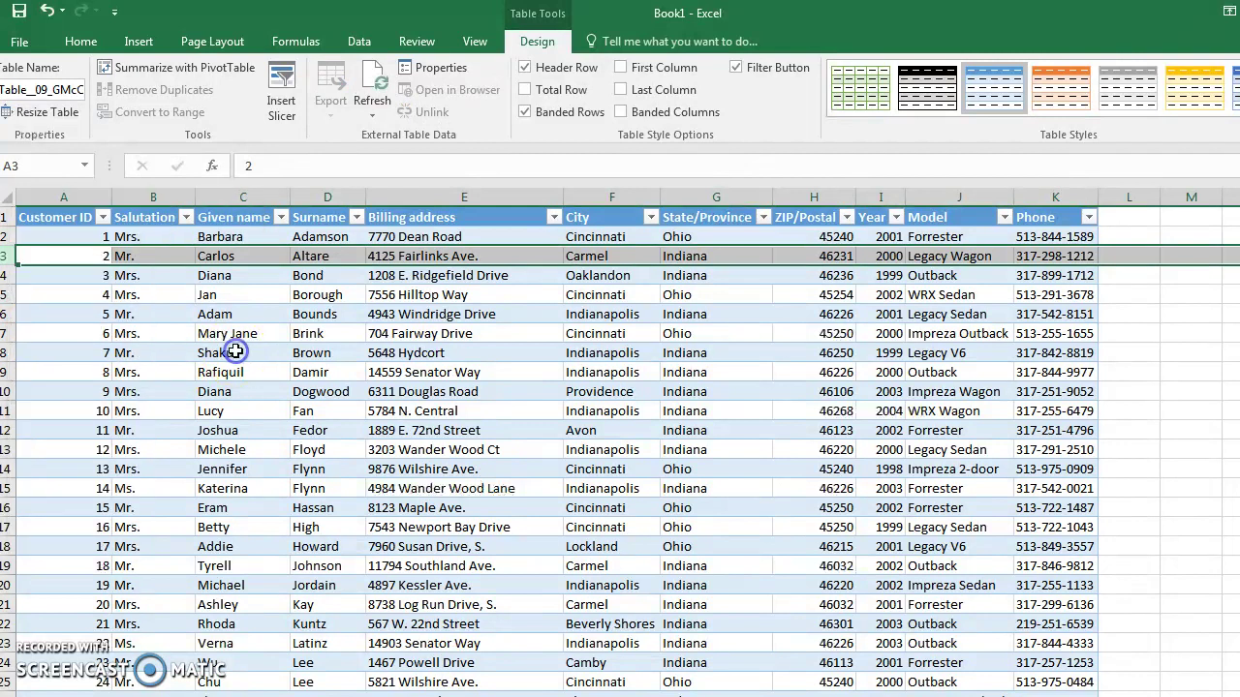
{"action": "left_click", "coordinate": [242, 197]}
{"action": "right_click", "coordinate": [243, 198]}
{"action": "left_click", "coordinate": [194, 348]}
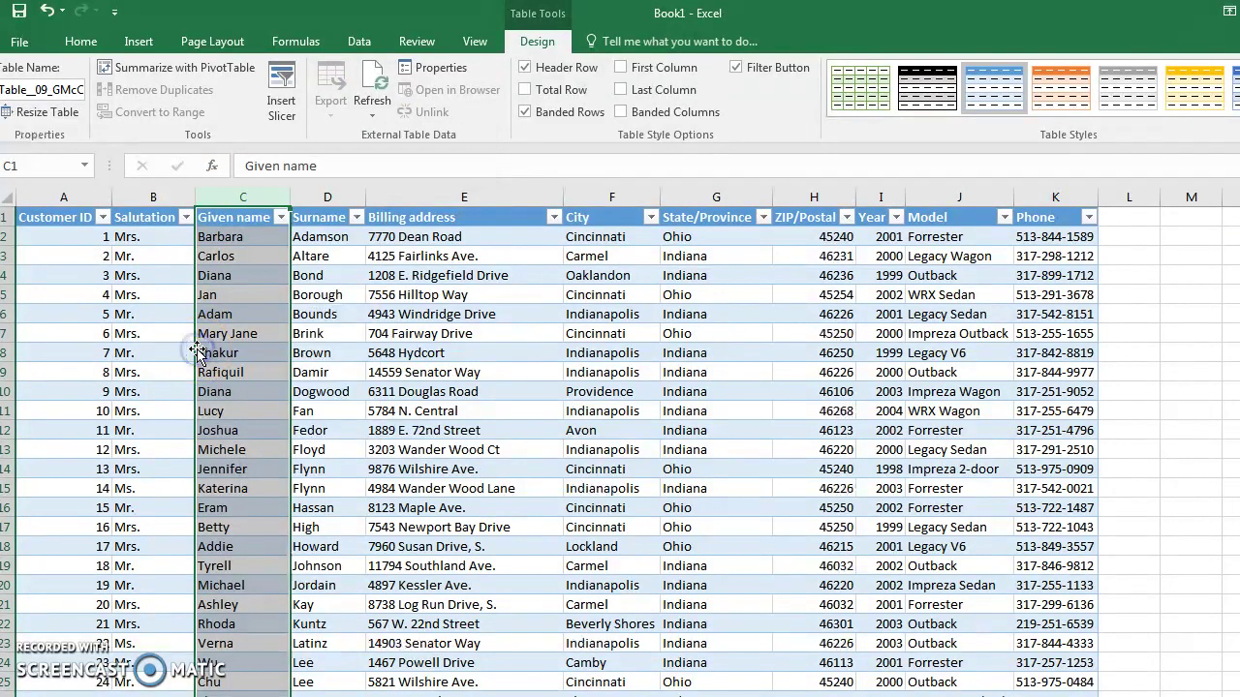
{"action": "left_click", "coordinate": [69, 372]}
{"action": "left_click_drag", "start_coordinate": [69, 372], "coordinate": [1069, 415]}
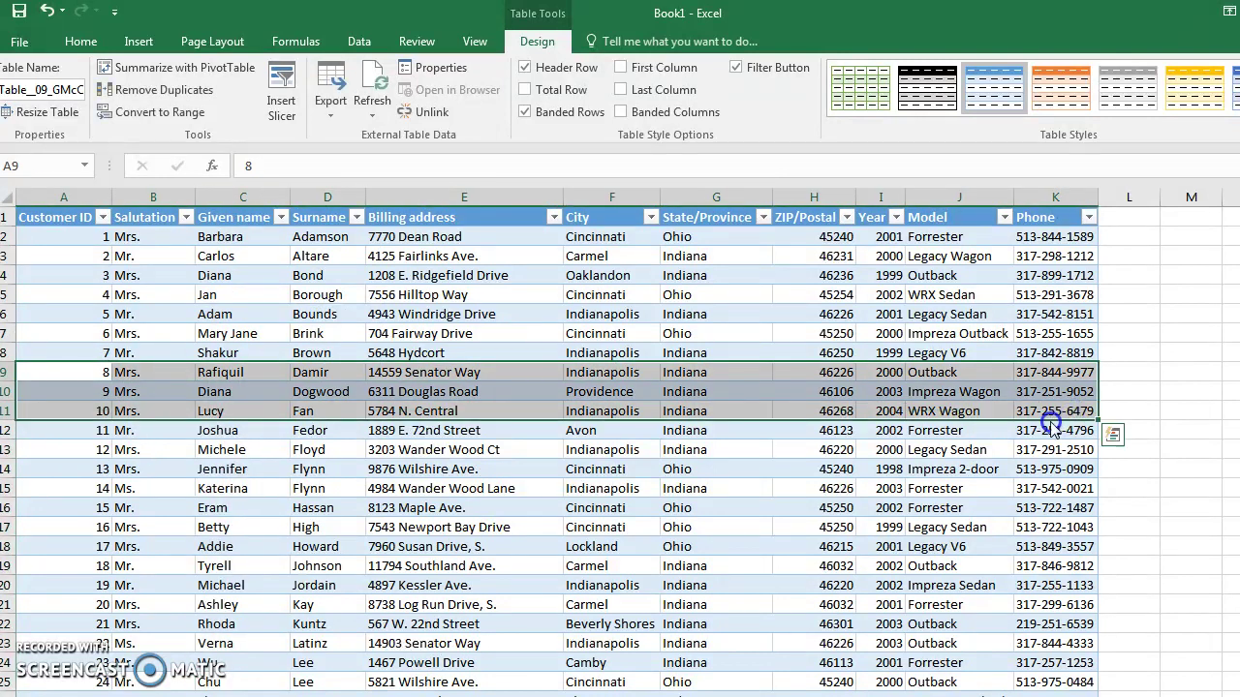
{"action": "left_click", "coordinate": [745, 500]}
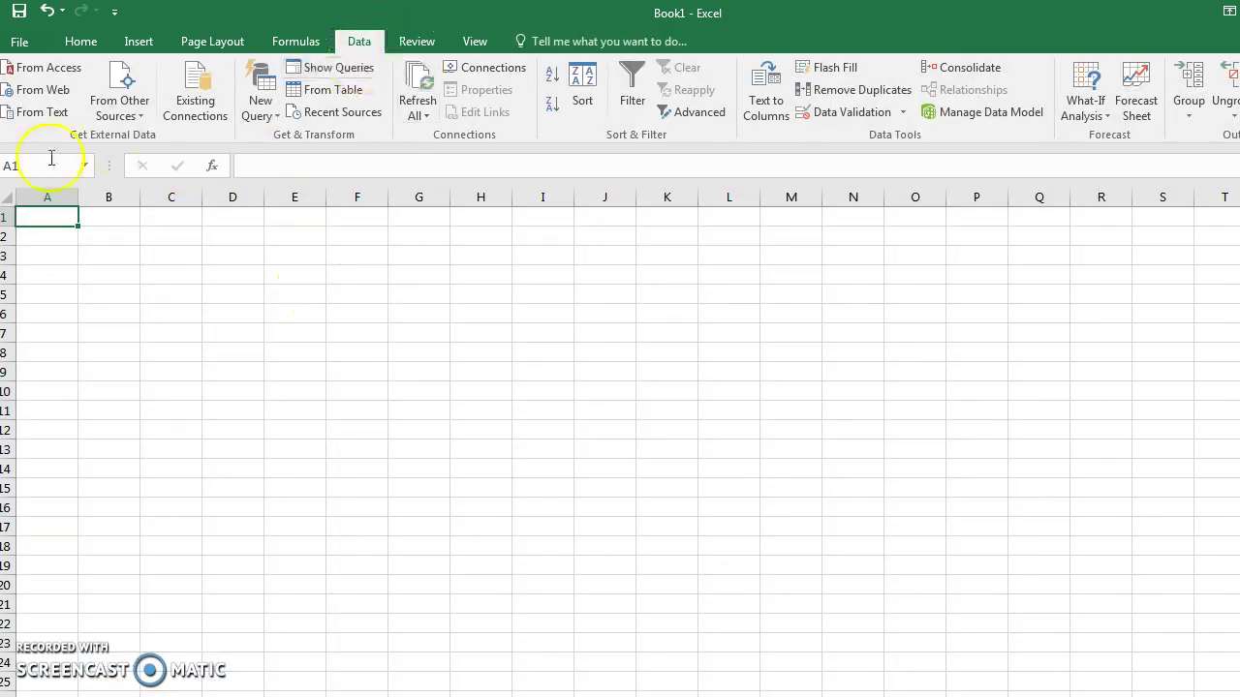
Import 09 NA-EST2012-01 from text, starting at row 3 with the first row as headers
{"action": "left_click", "coordinate": [38, 111]}
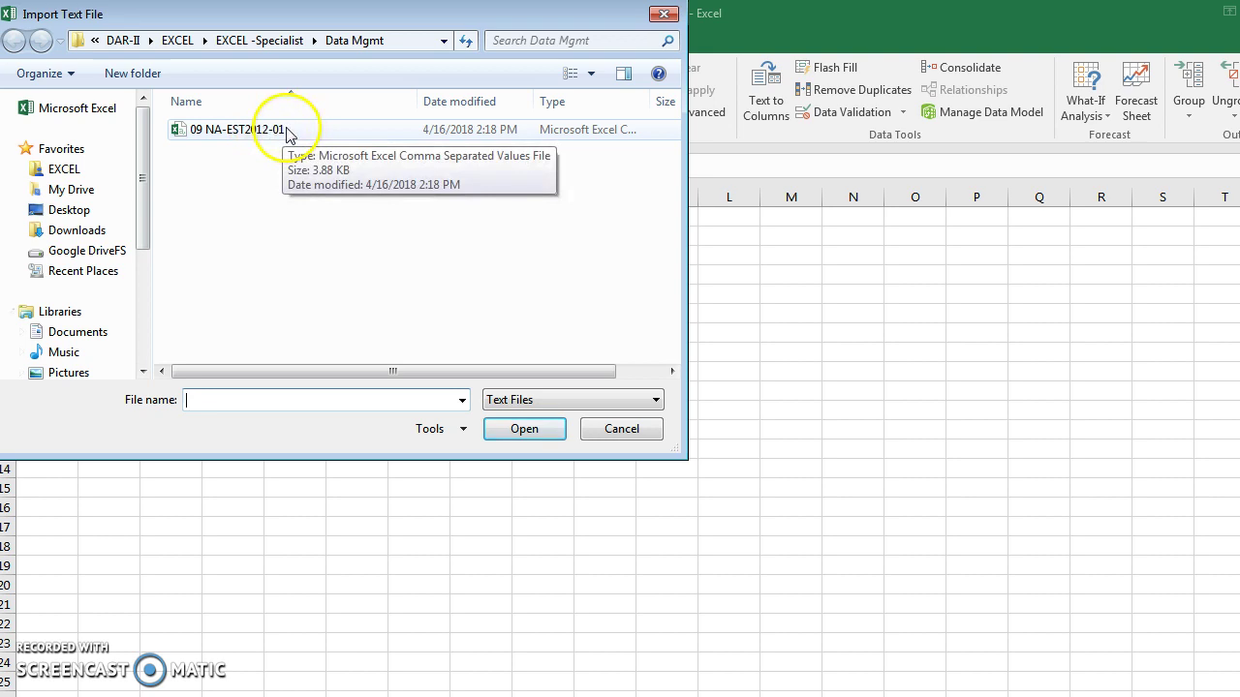
{"action": "double_click", "coordinate": [302, 129]}
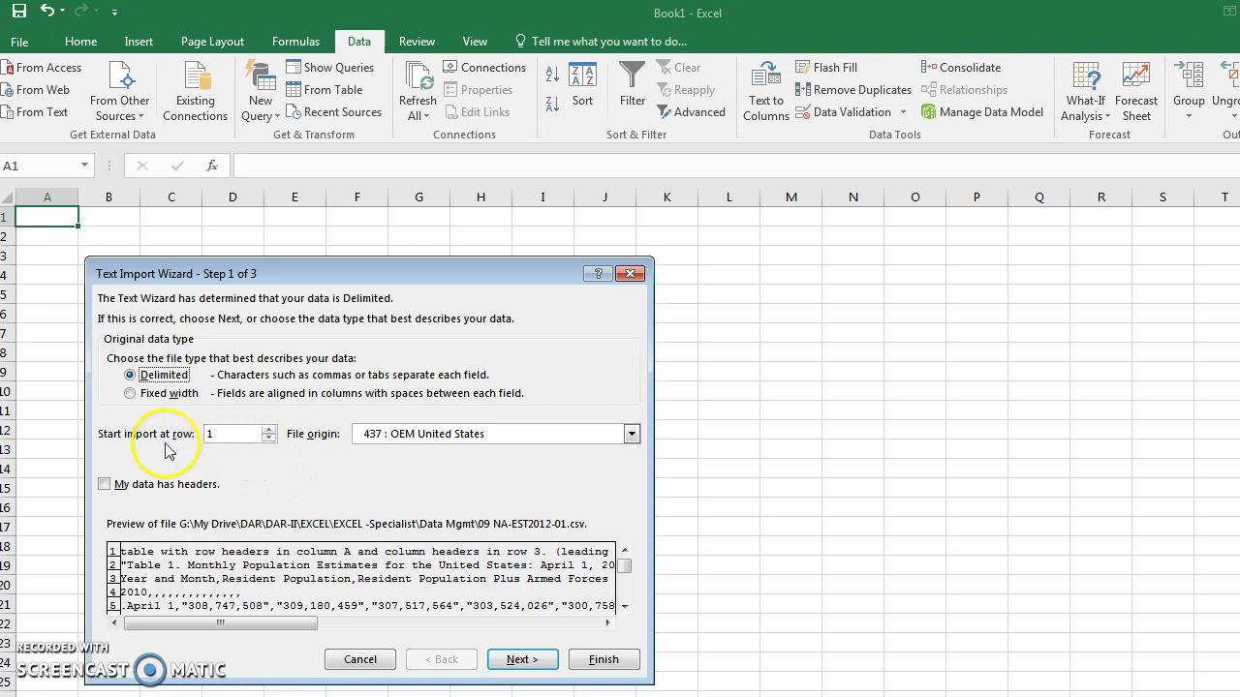
{"action": "left_click", "coordinate": [269, 429]}
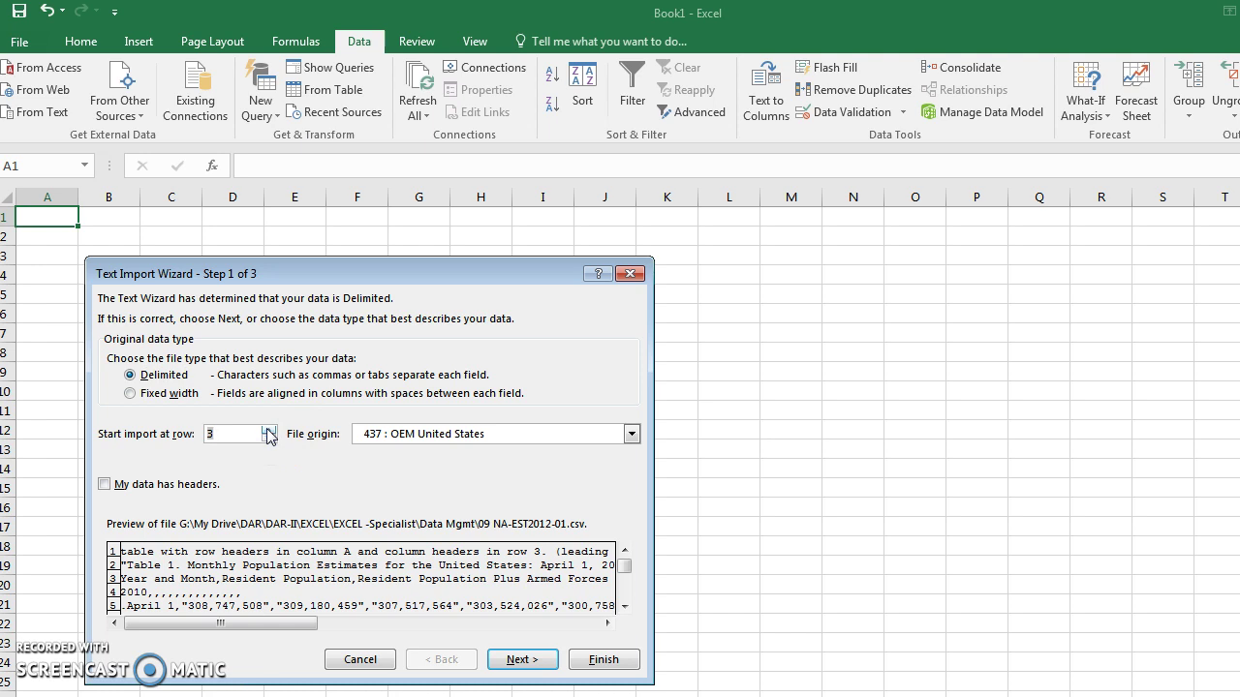
{"action": "left_click", "coordinate": [106, 483]}
Make Space the only delimiter, treating consecutive delimiters as one, and advance to column formats
{"action": "left_click", "coordinate": [522, 662]}
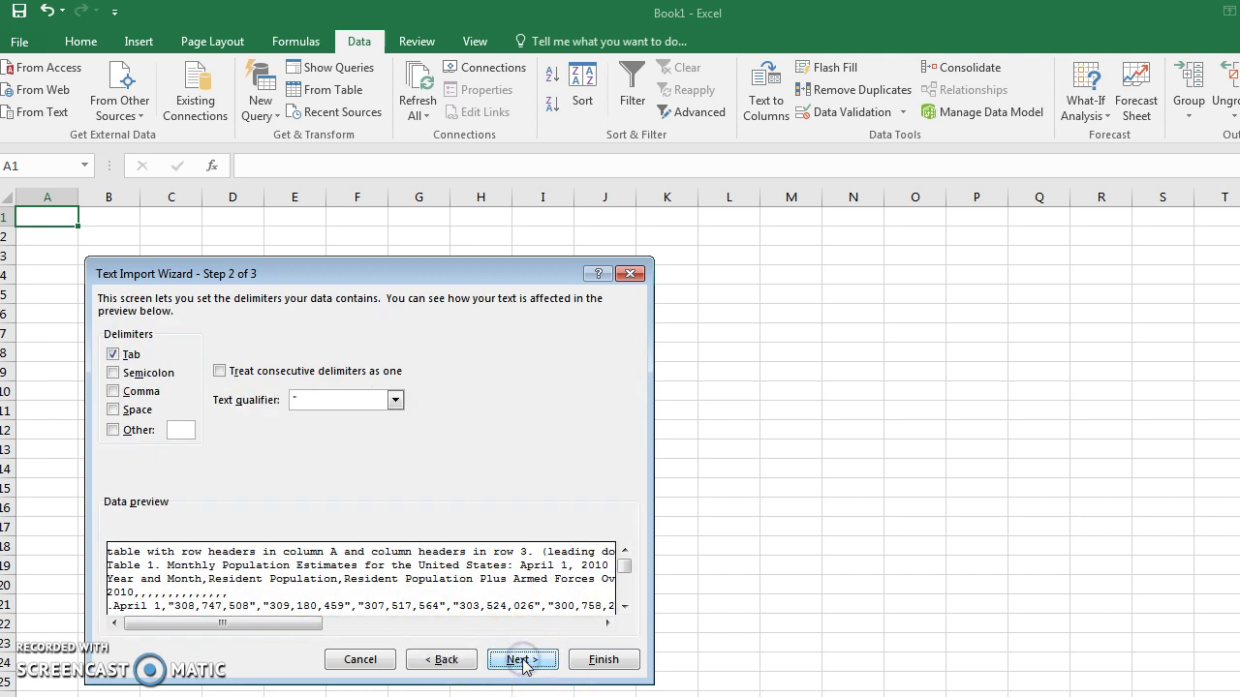
{"action": "left_click", "coordinate": [114, 392]}
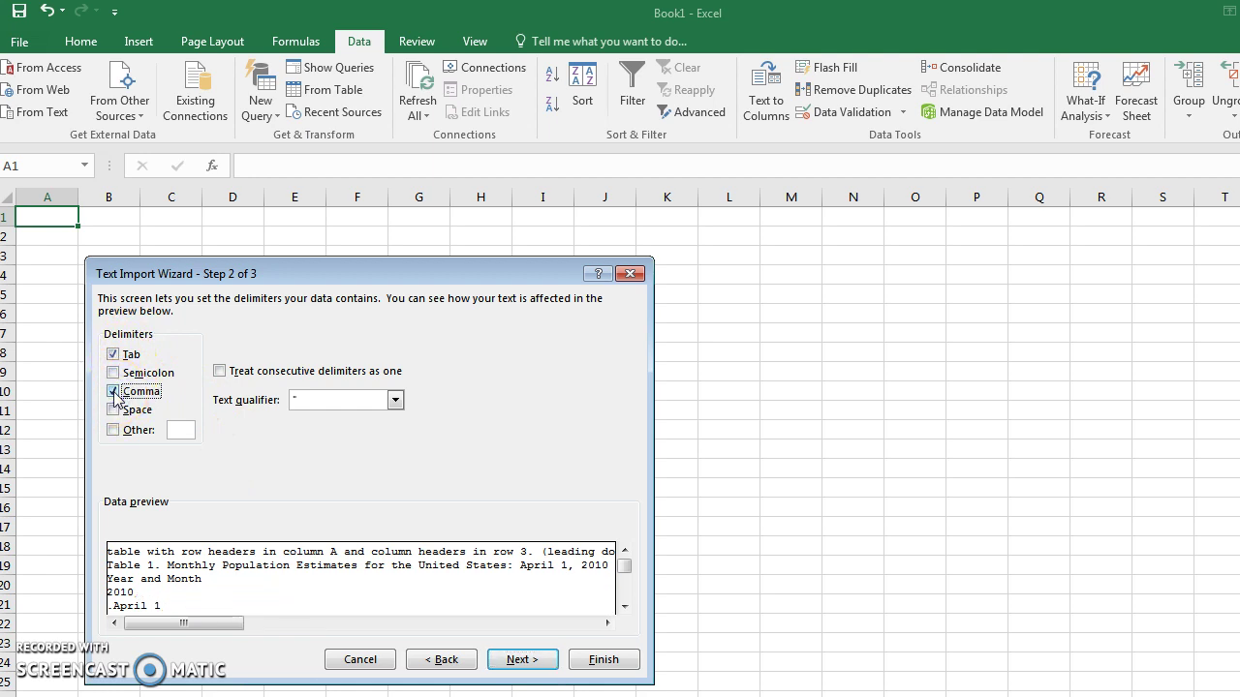
{"action": "left_click", "coordinate": [114, 410]}
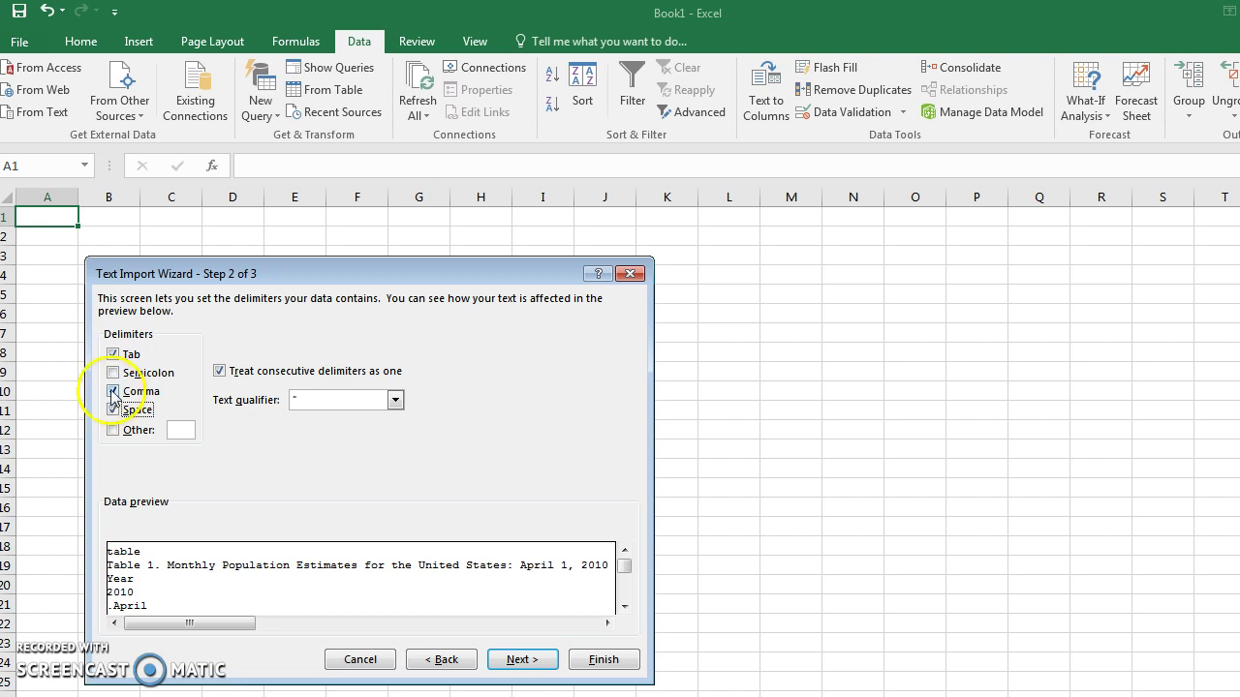
{"action": "left_click", "coordinate": [114, 393]}
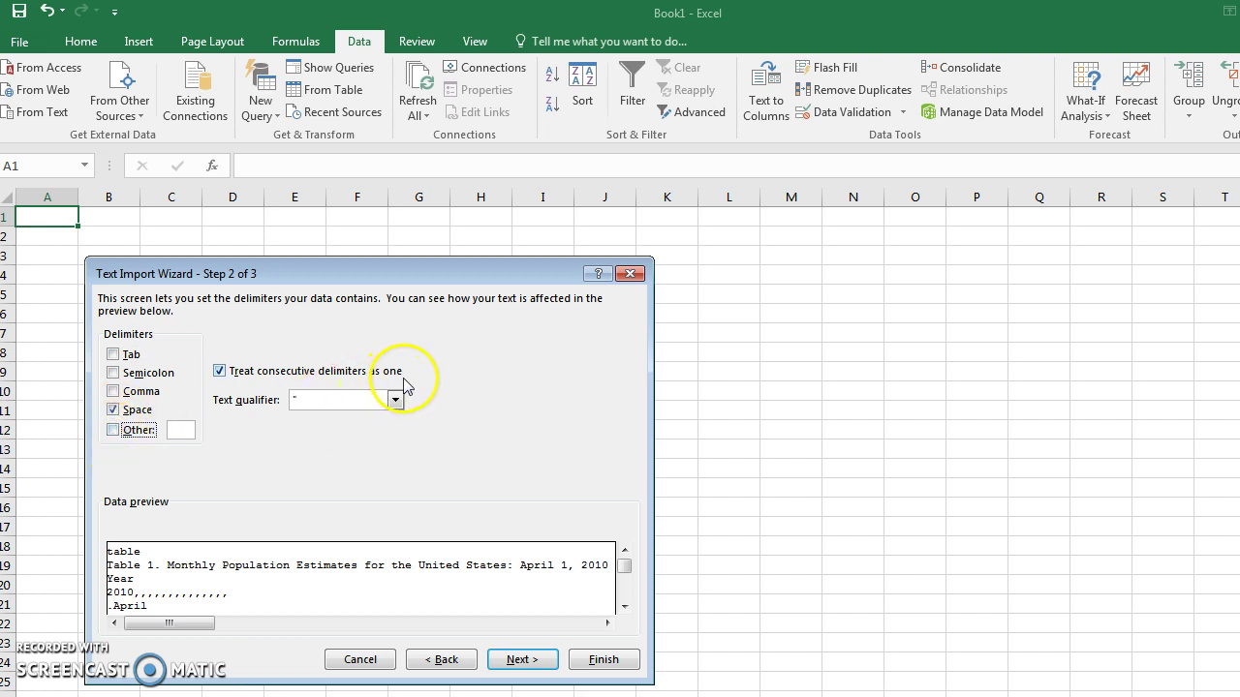
{"action": "left_click", "coordinate": [535, 658]}
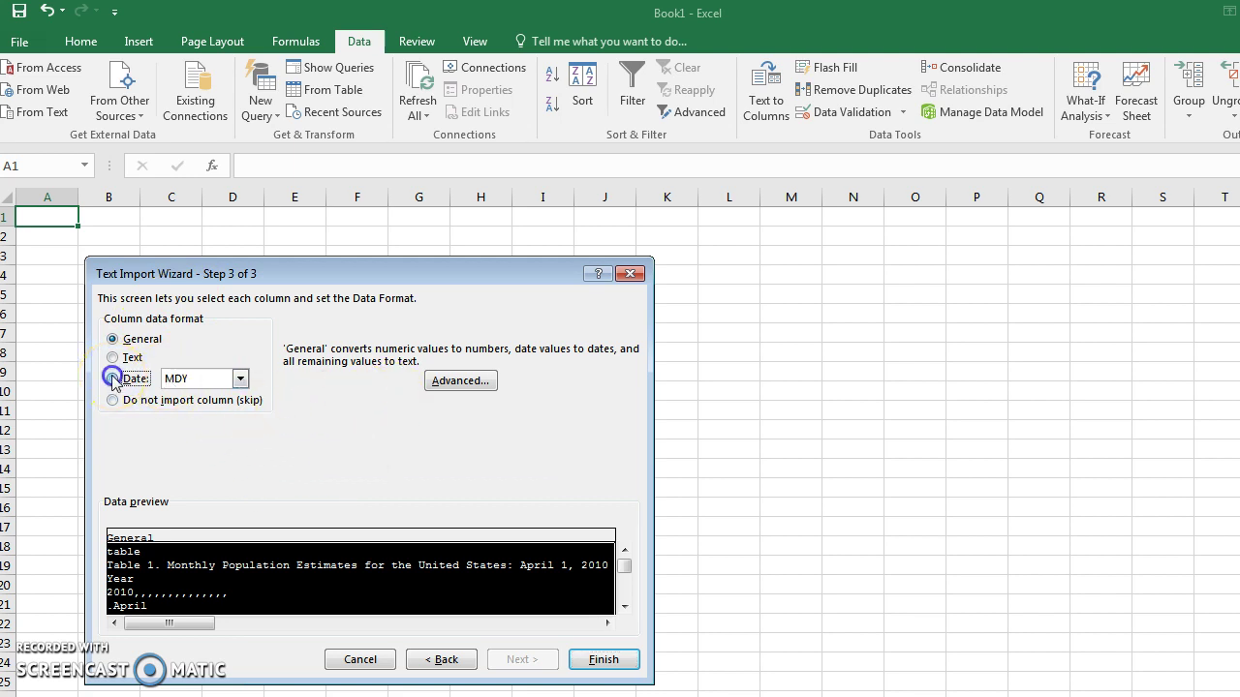
Format the first column as MDY dates and finish the population data import
{"action": "left_click", "coordinate": [239, 380]}
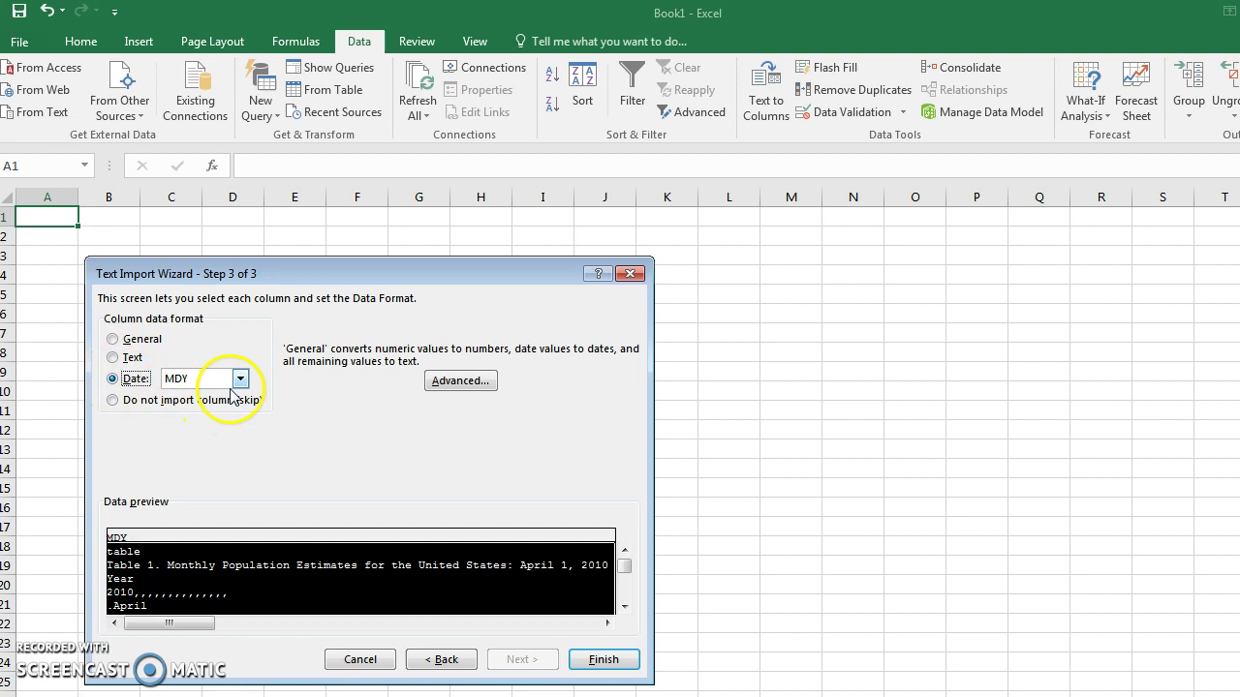
{"action": "left_click", "coordinate": [241, 379]}
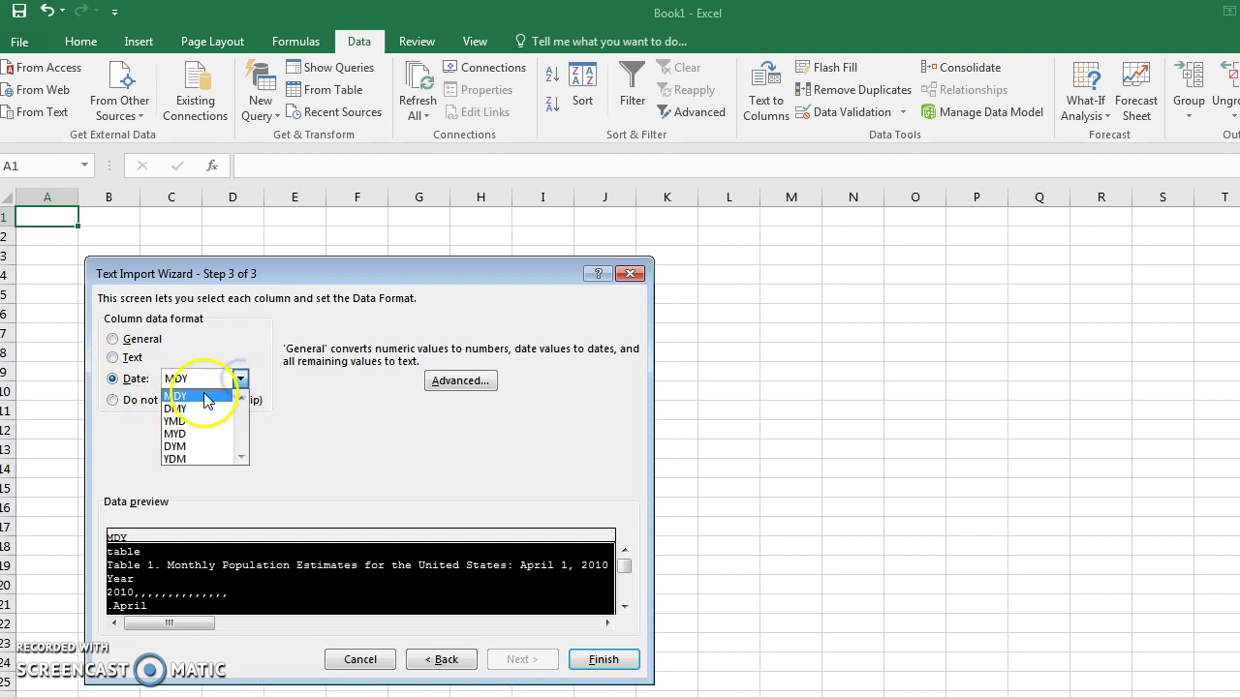
{"action": "left_click", "coordinate": [205, 397]}
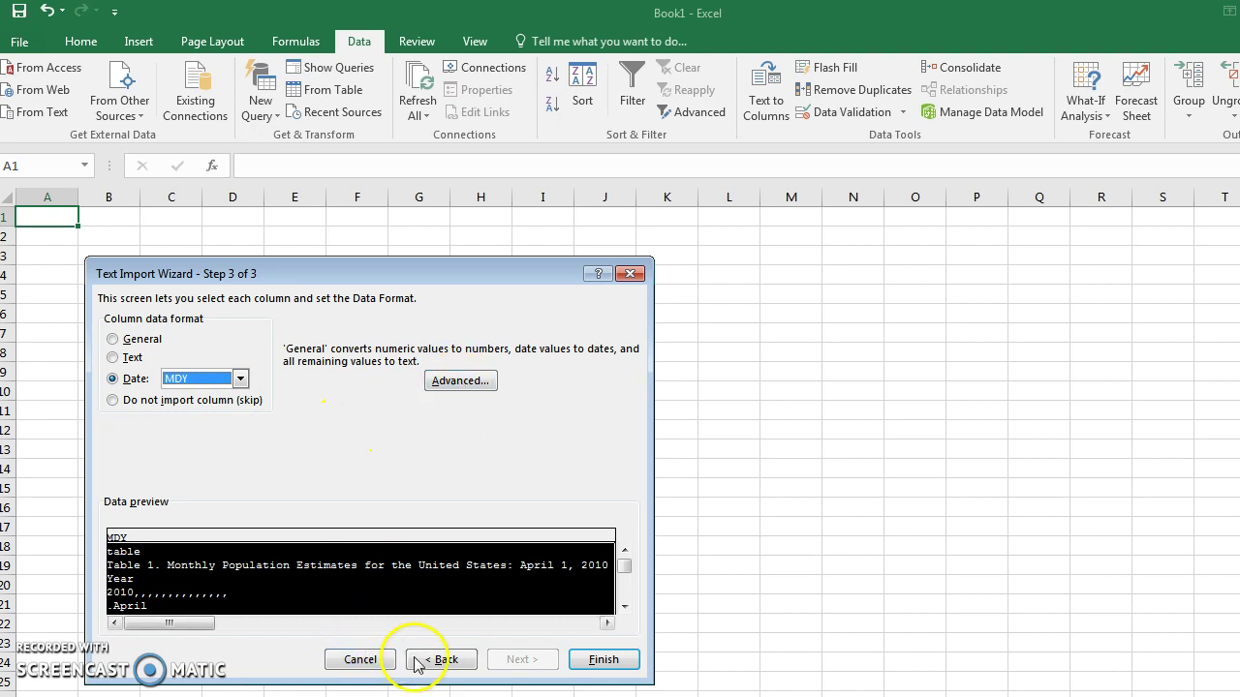
{"action": "left_click", "coordinate": [603, 659]}
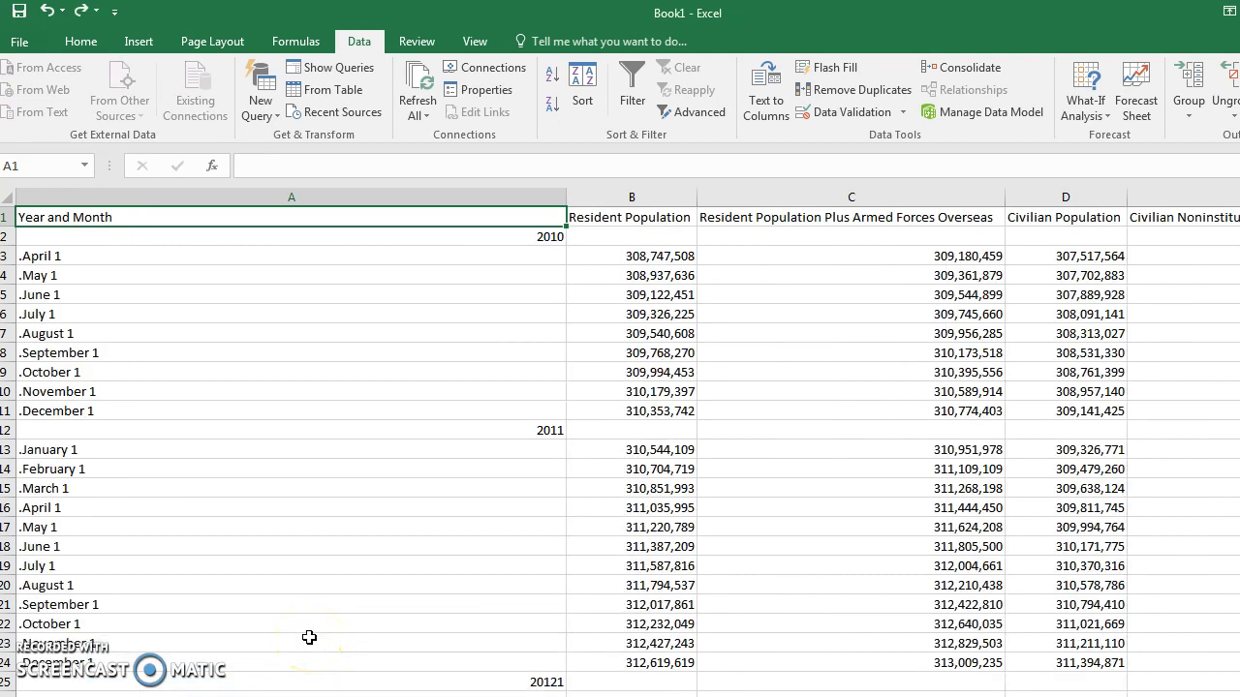
Replace the 2010 label in A2 with April 1, displayed as 1-Apr
{"action": "left_click", "coordinate": [536, 242]}
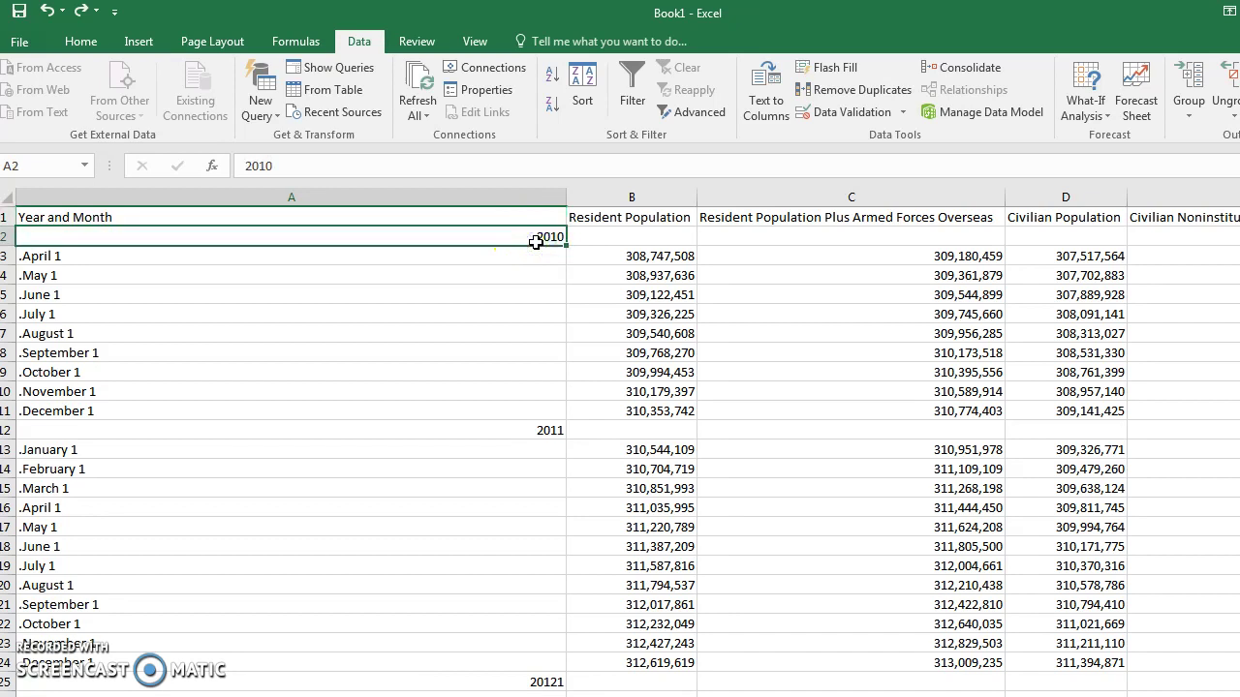
{"action": "type", "text": "April 1"}
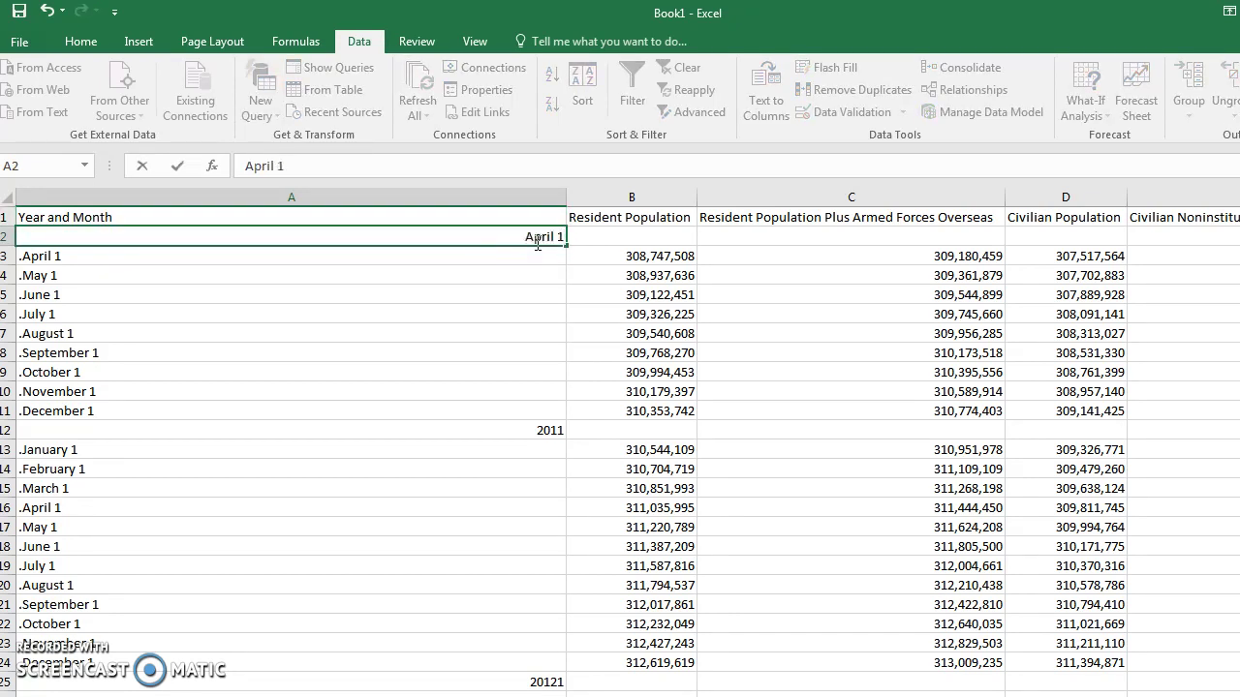
{"action": "key", "text": "Return"}
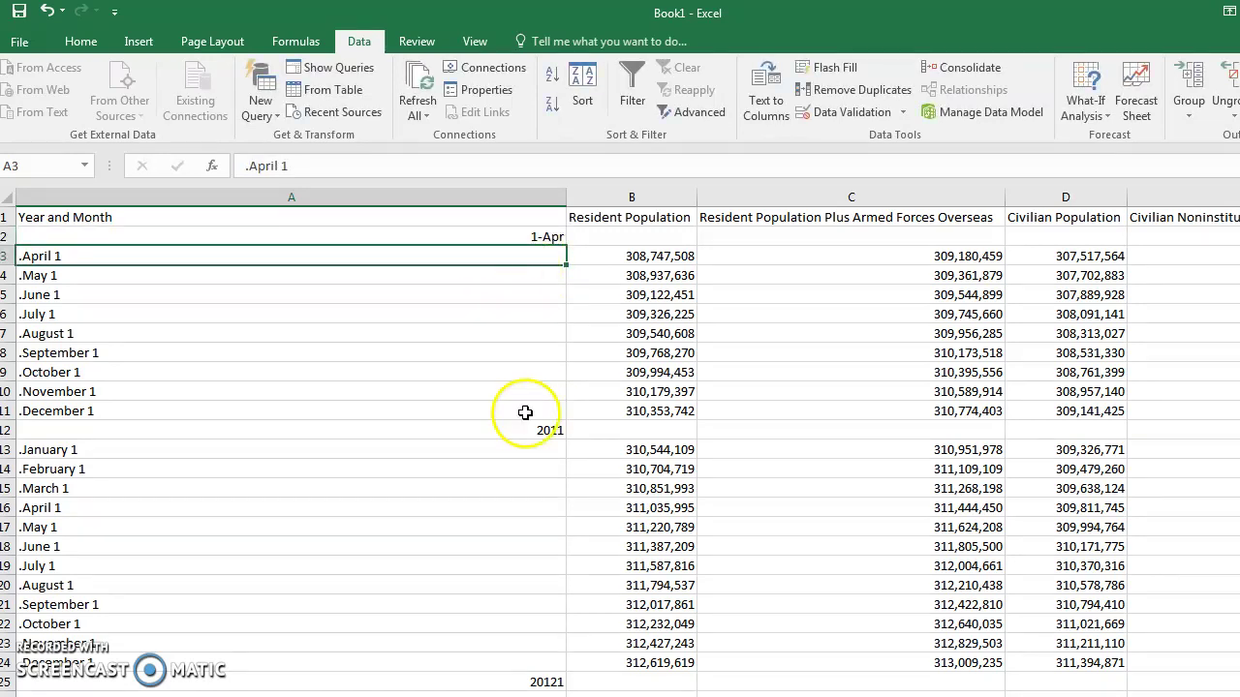
{"action": "left_click", "coordinate": [520, 432]}
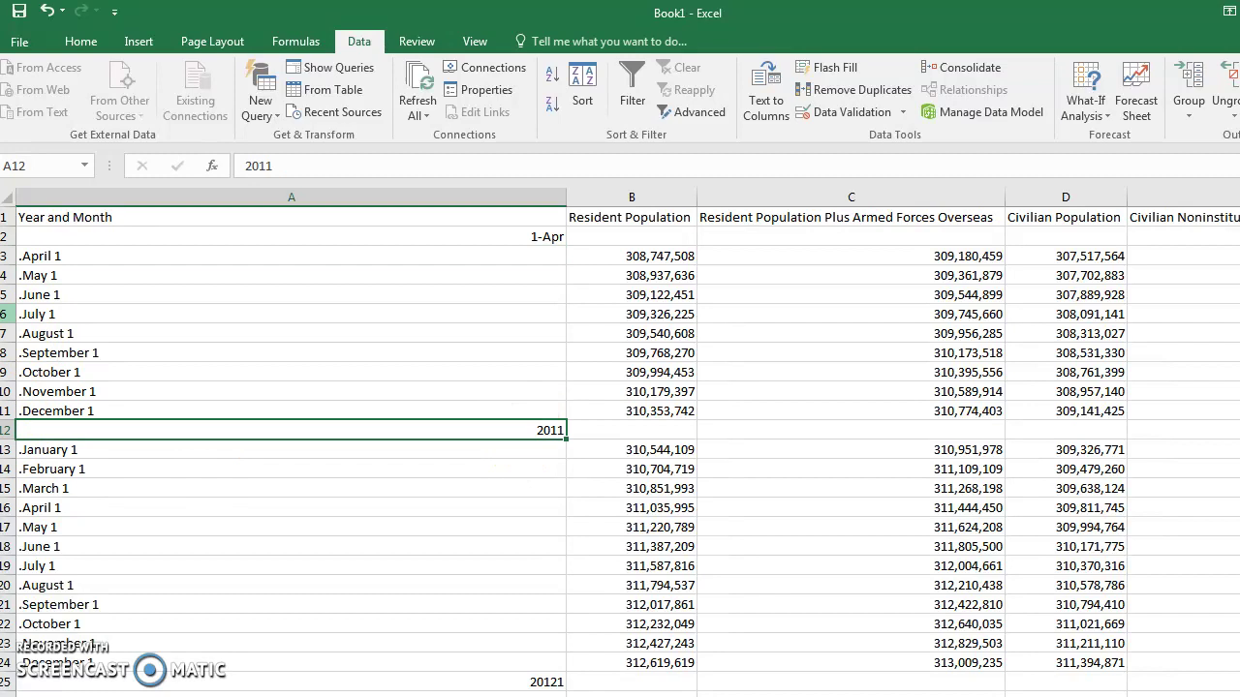
Delete row 2 holding 1-Apr and row 11 holding 2011
{"action": "left_click", "coordinate": [13, 238]}
{"action": "right_click", "coordinate": [13, 239]}
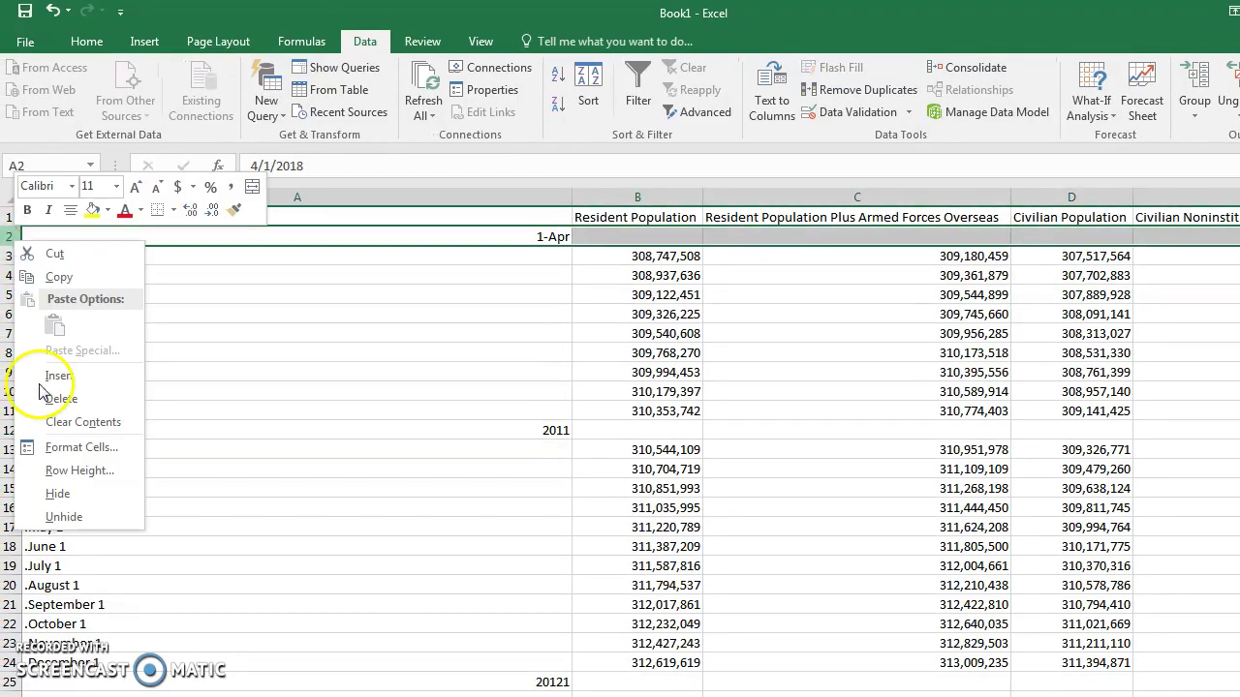
{"action": "left_click", "coordinate": [60, 398]}
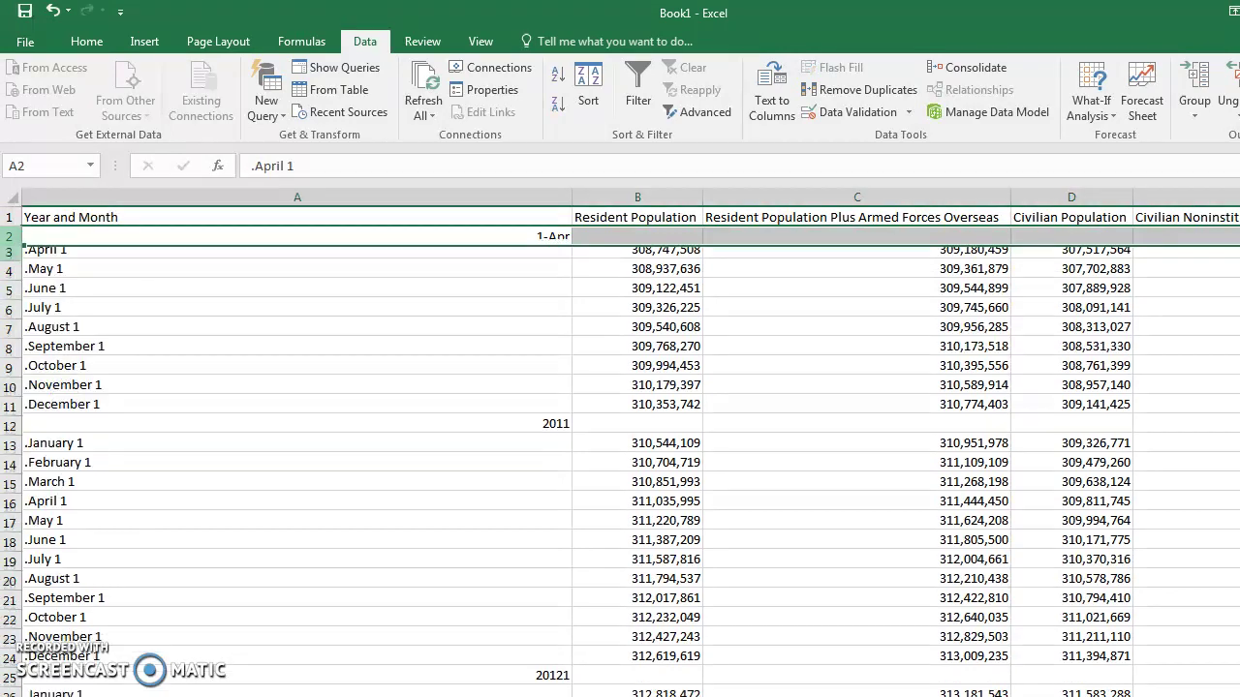
{"action": "left_click", "coordinate": [14, 412]}
{"action": "right_click", "coordinate": [14, 411]}
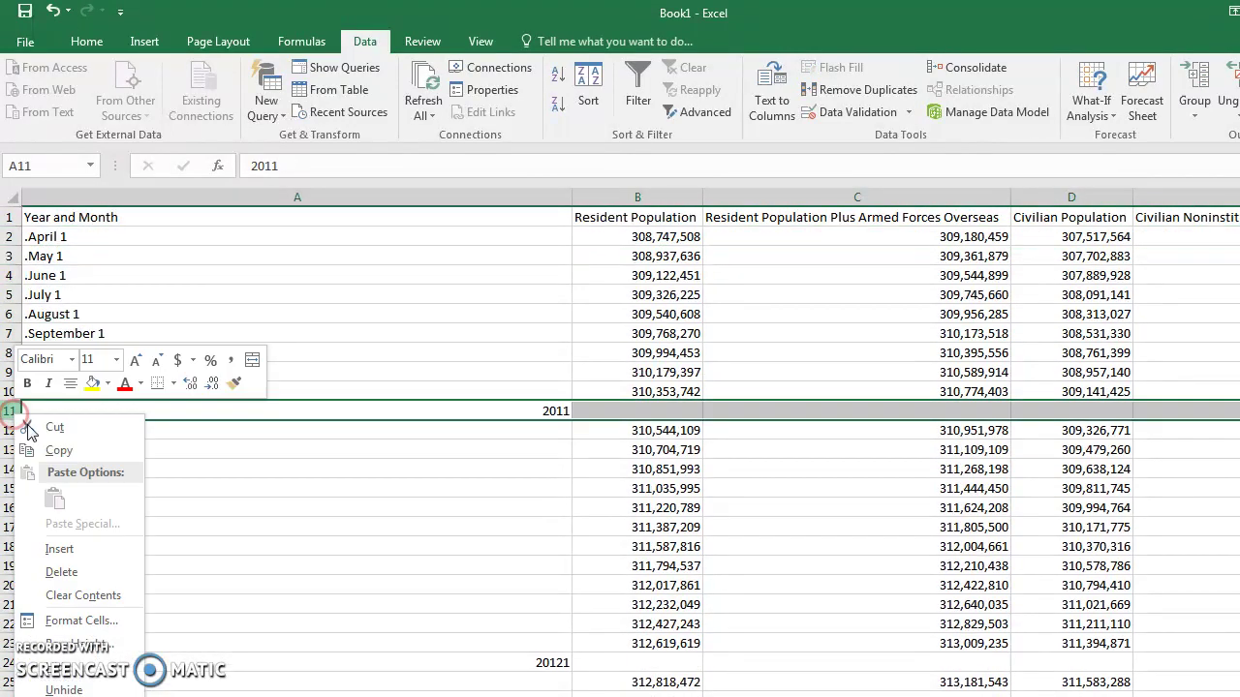
{"action": "left_click", "coordinate": [62, 572]}
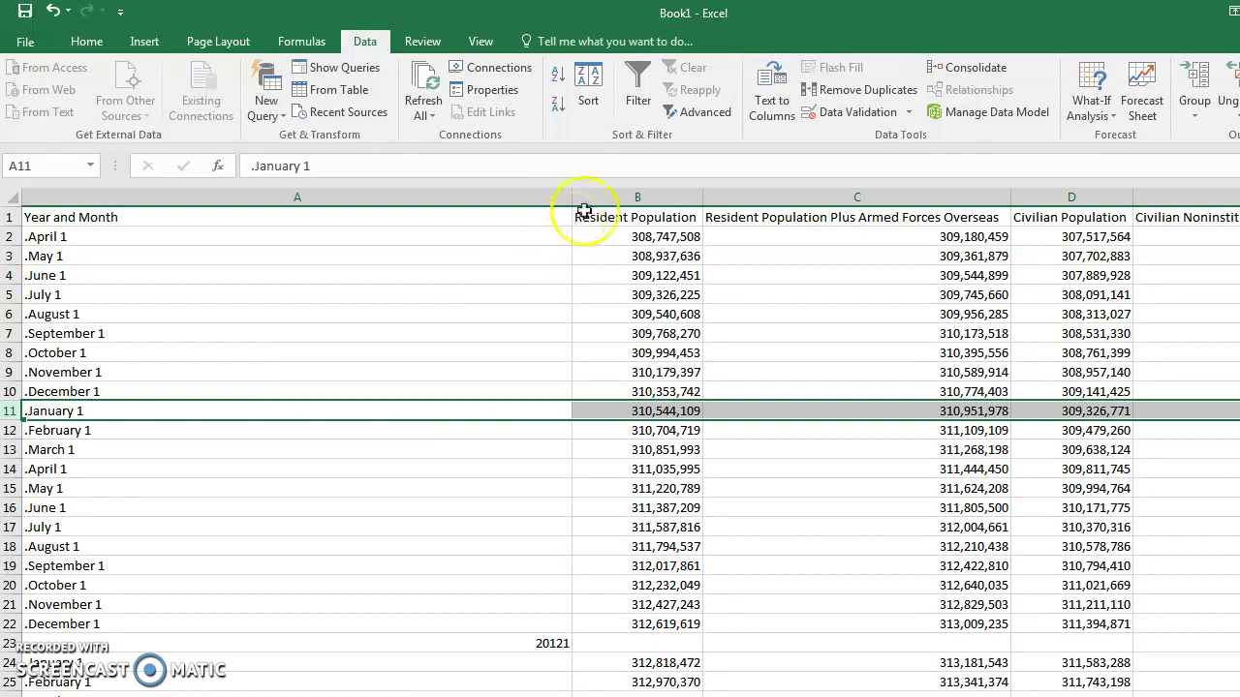
Narrow columns A and C to fit the month labels and data
{"action": "double_click", "coordinate": [573, 196]}
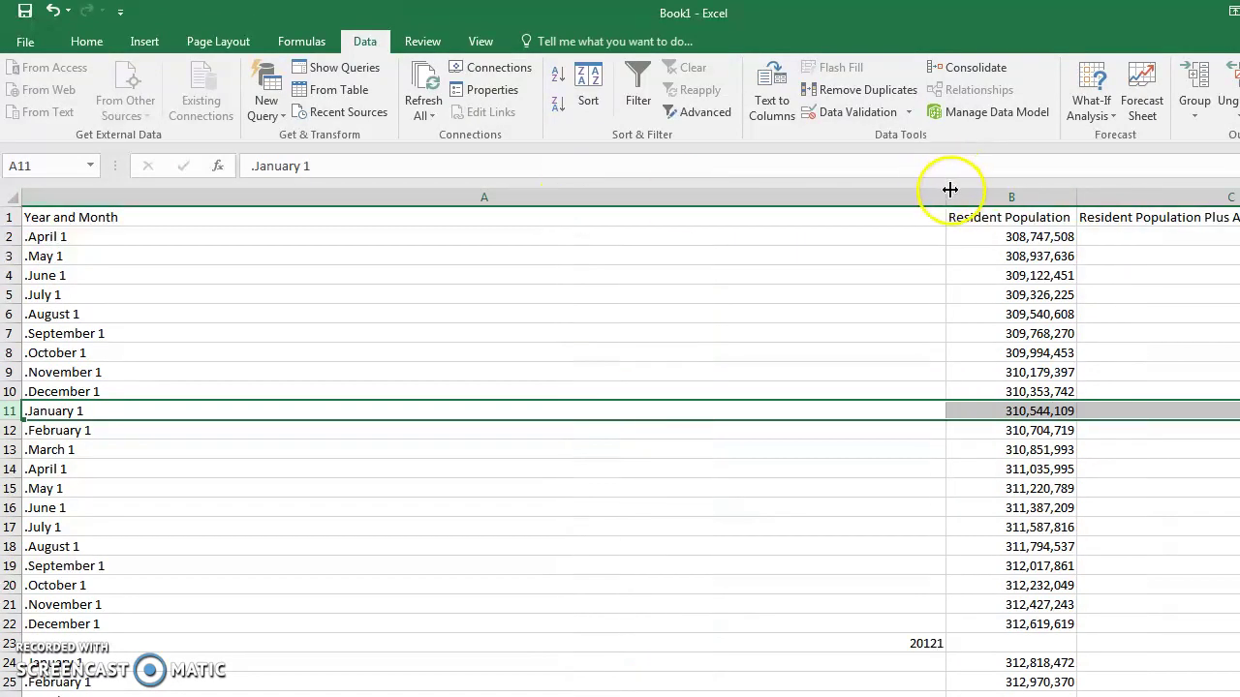
{"action": "left_click_drag", "start_coordinate": [950, 190], "coordinate": [152, 252]}
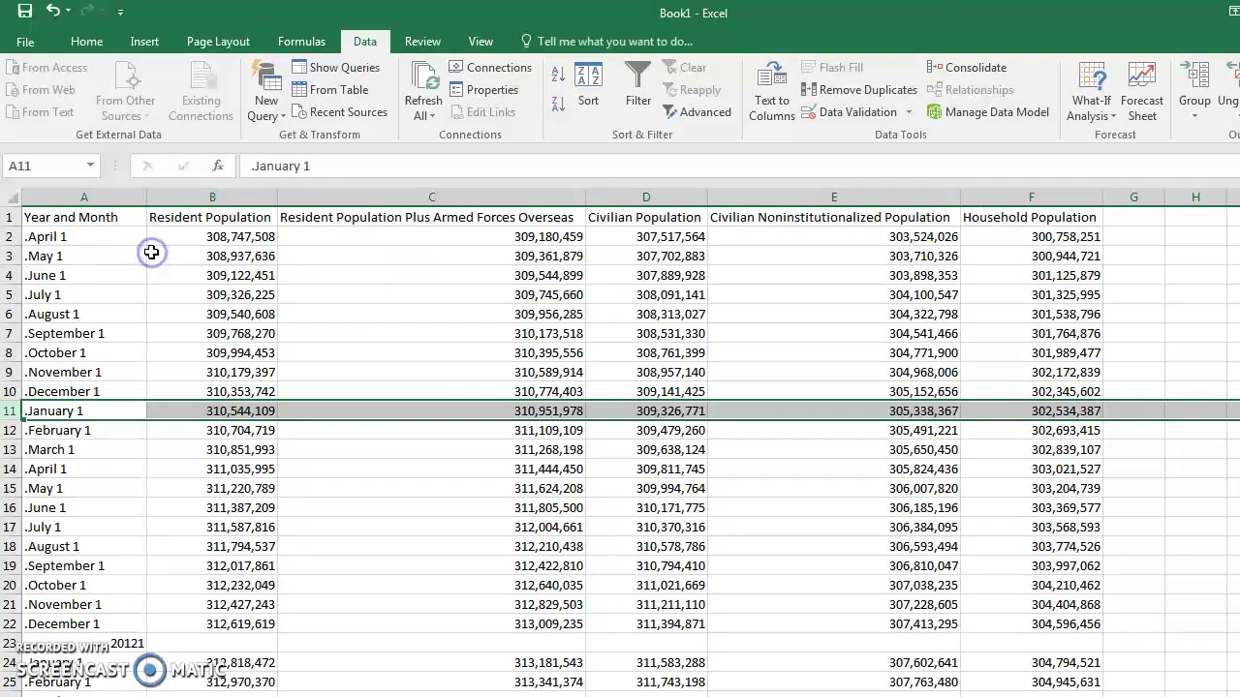
{"action": "left_click_drag", "start_coordinate": [578, 204], "coordinate": [403, 205]}
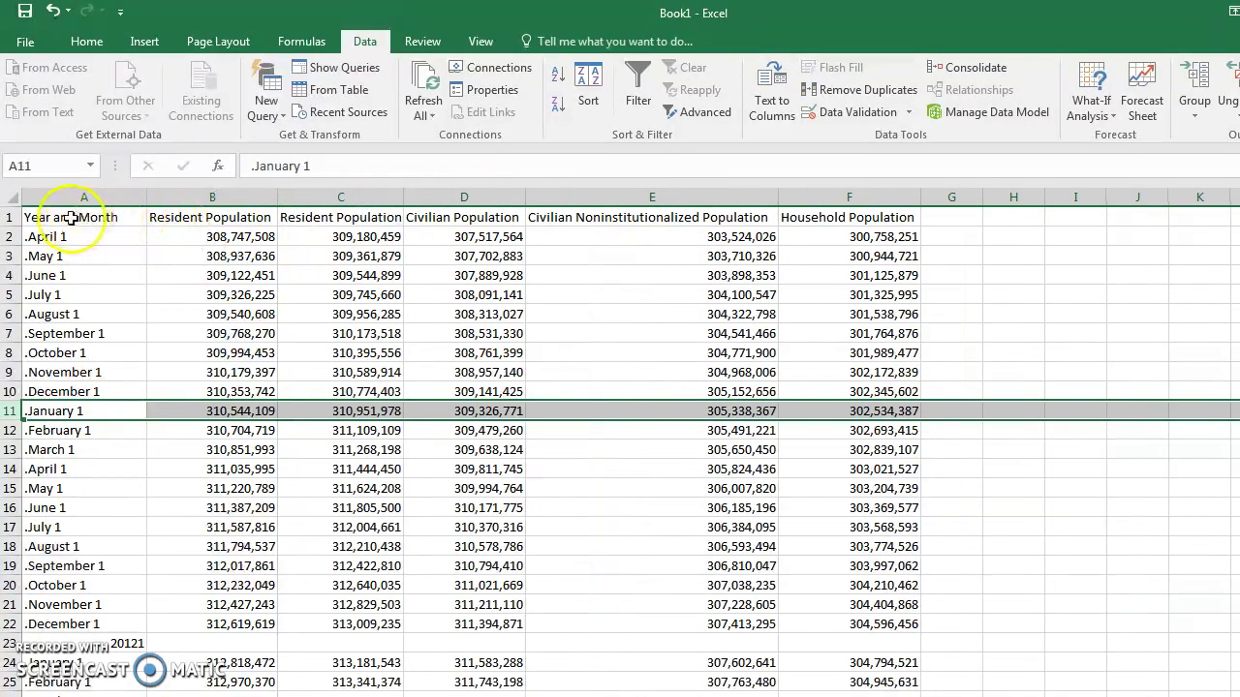
Make header row 1 much taller and wrap its heading text
{"action": "left_click_drag", "start_coordinate": [11, 226], "coordinate": [13, 288]}
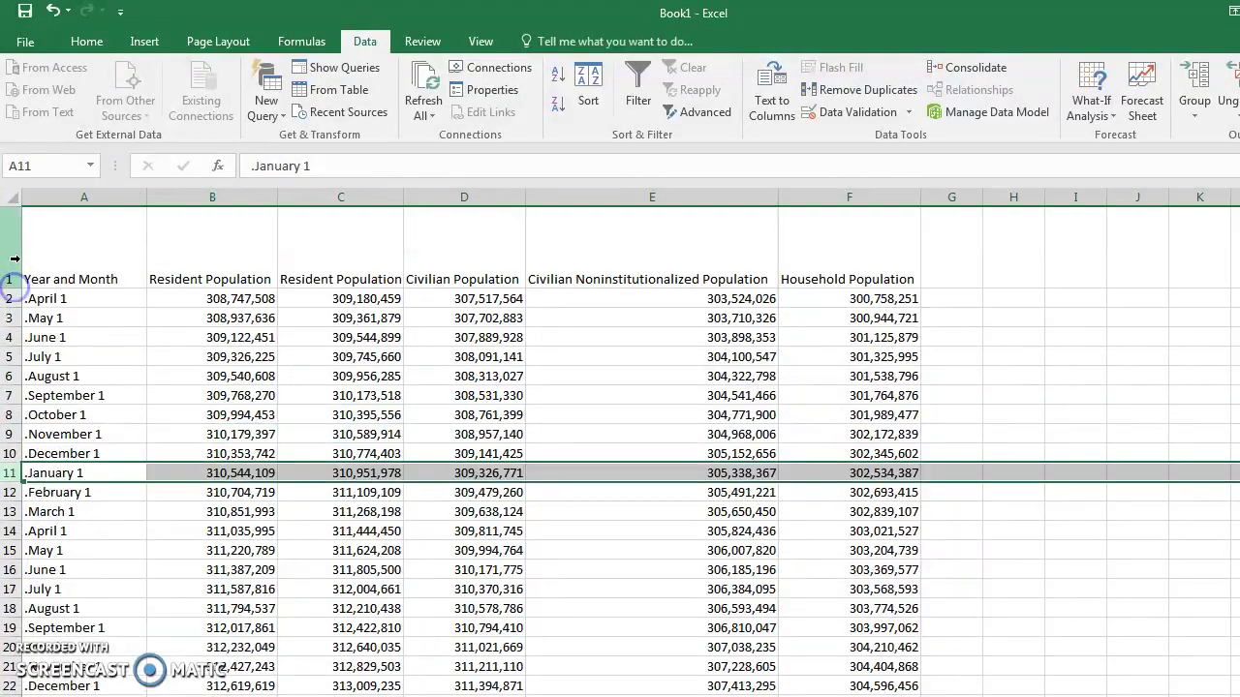
{"action": "left_click", "coordinate": [11, 258]}
{"action": "left_click", "coordinate": [92, 41]}
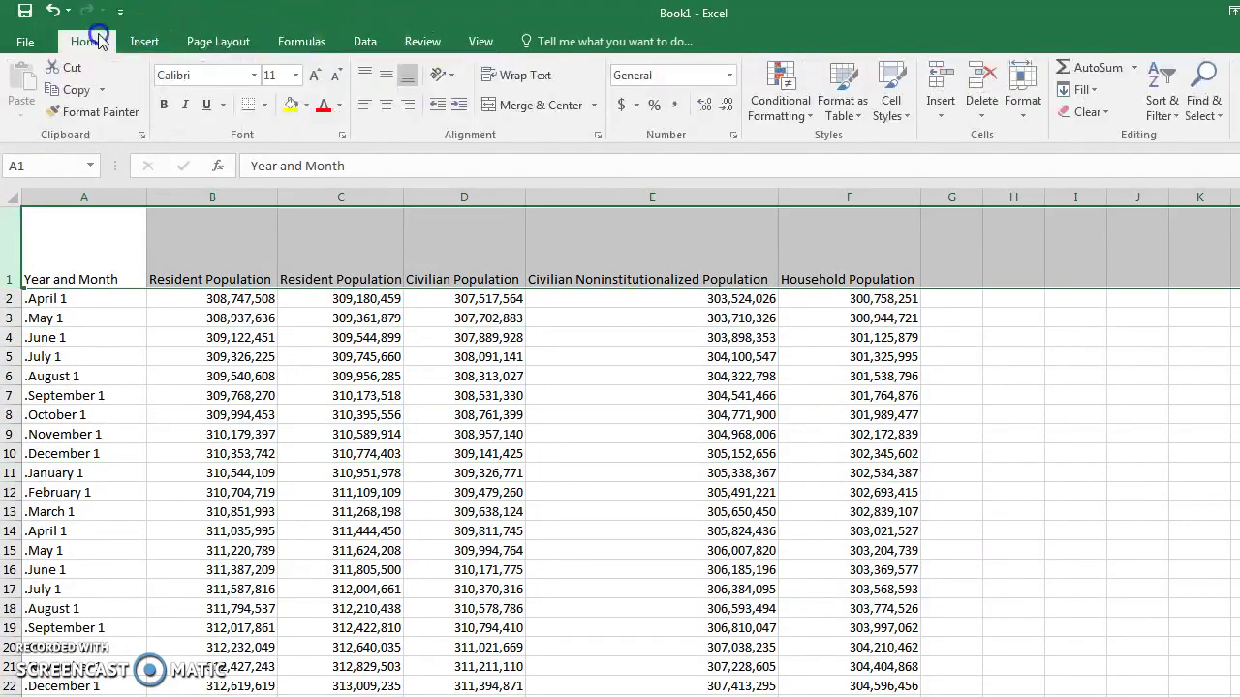
{"action": "left_click", "coordinate": [515, 75]}
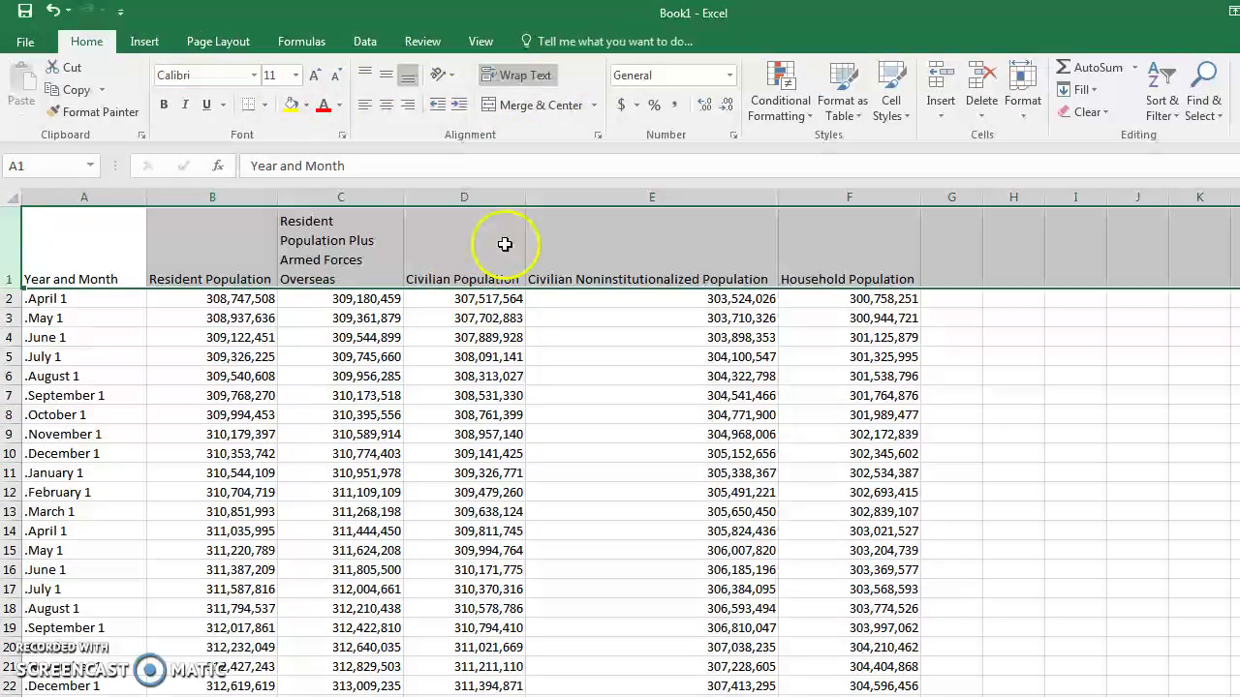
Narrow column E so the Civilian Population heading wraps
{"action": "left_click", "coordinate": [505, 244]}
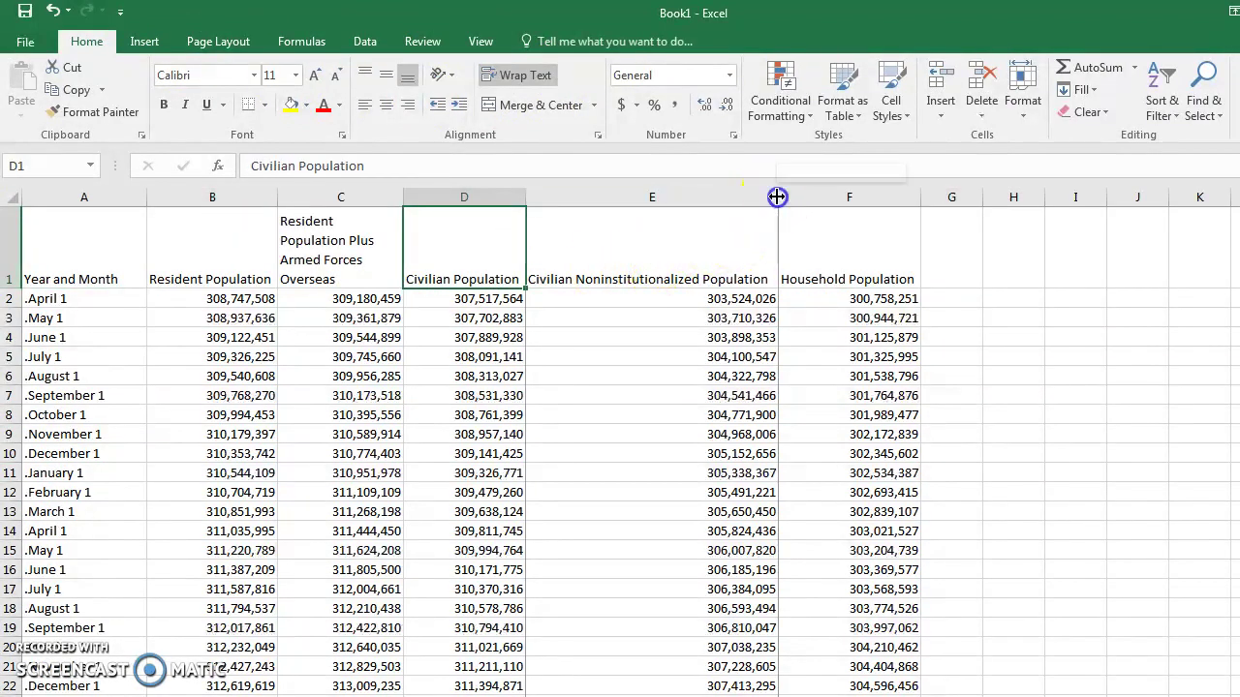
{"action": "left_click_drag", "start_coordinate": [777, 197], "coordinate": [677, 197]}
{"action": "left_click", "coordinate": [540, 418]}
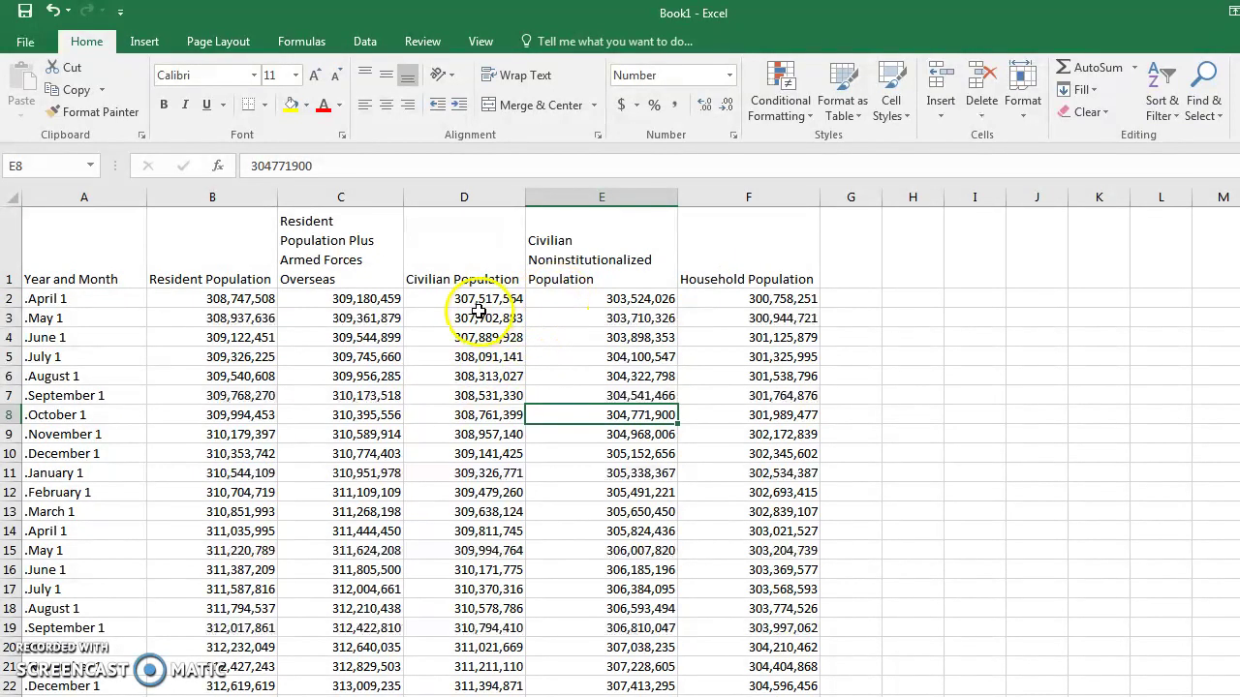
Undo moving Civilian Population values D3:D15 into column I, then select Year and Month entries A2:A22
{"action": "left_click_drag", "start_coordinate": [479, 312], "coordinate": [459, 550]}
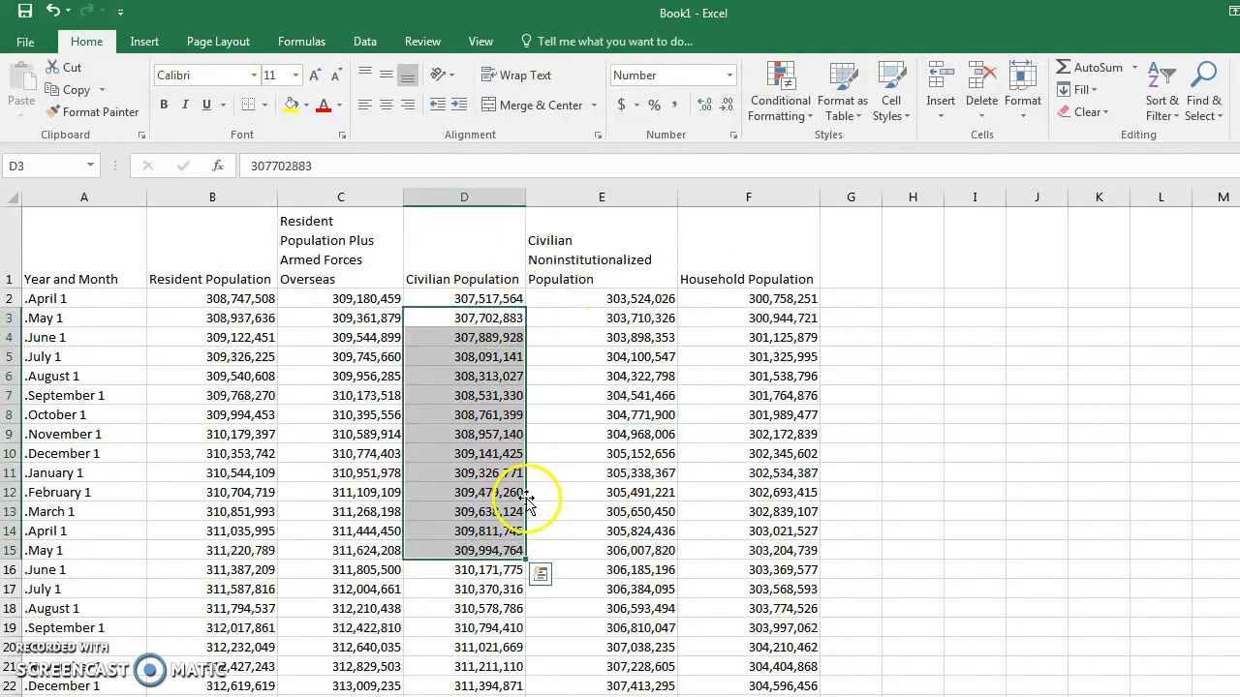
{"action": "left_click_drag", "start_coordinate": [526, 498], "coordinate": [957, 480]}
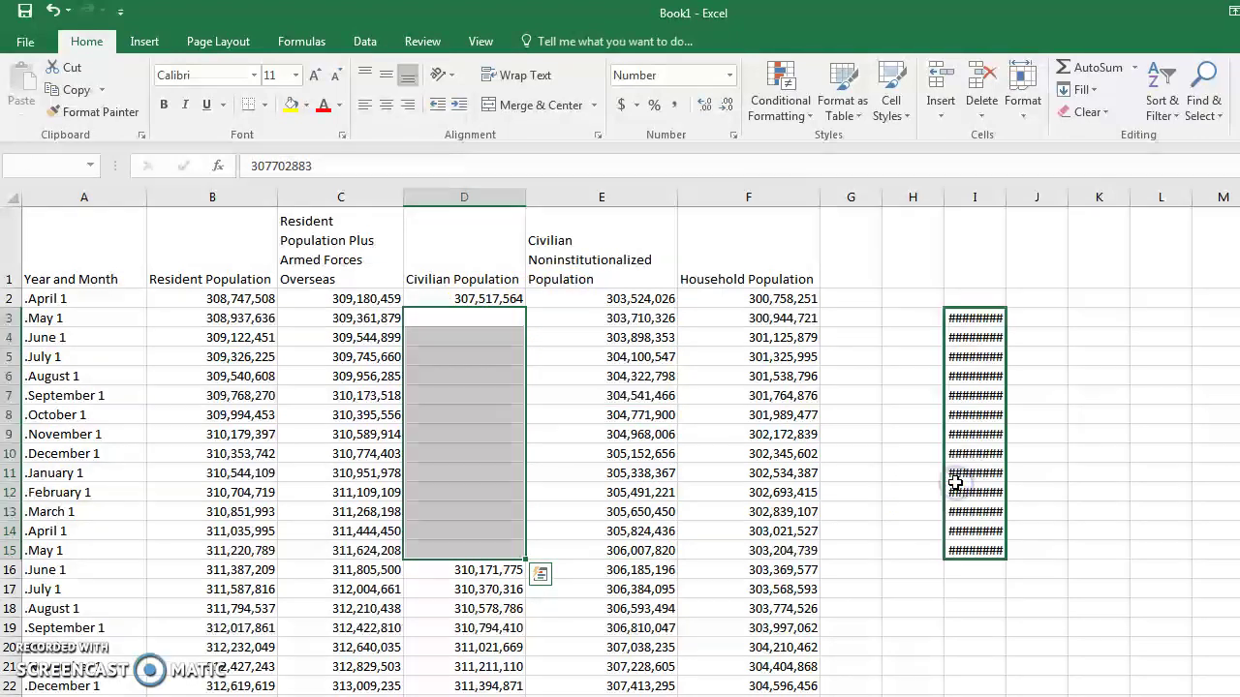
{"action": "double_click", "coordinate": [1005, 197]}
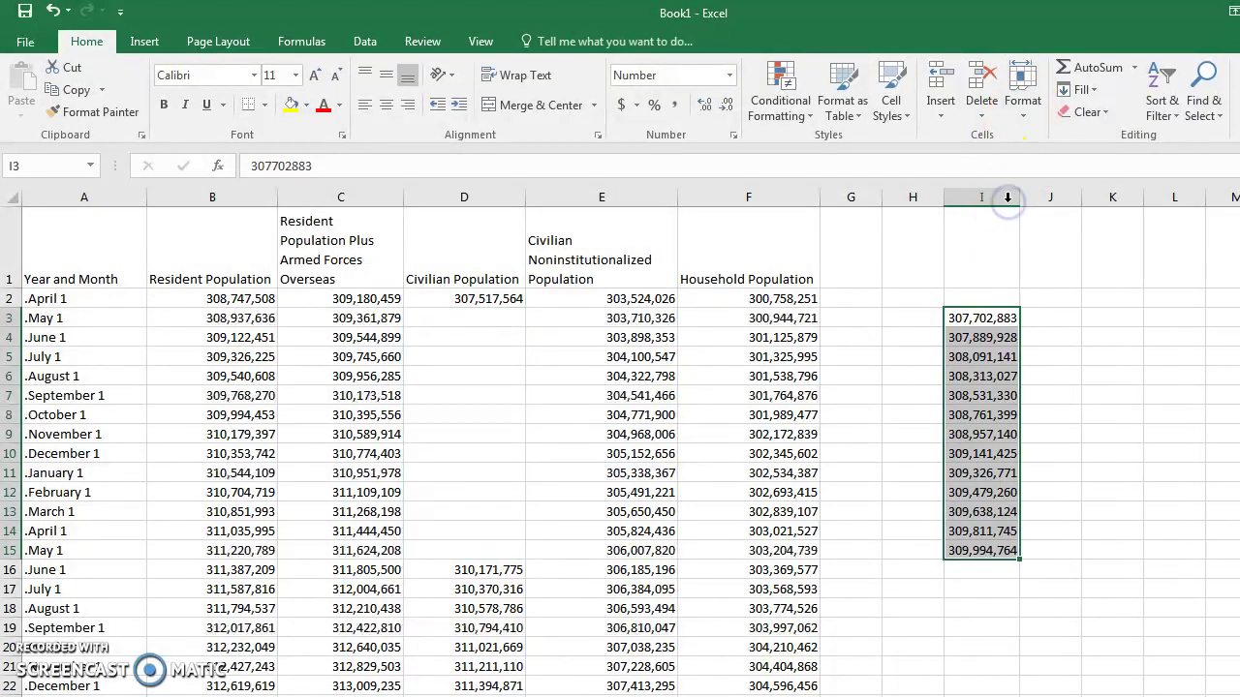
{"action": "key", "text": "ctrl+z"}
{"action": "key", "text": "ctrl+z"}
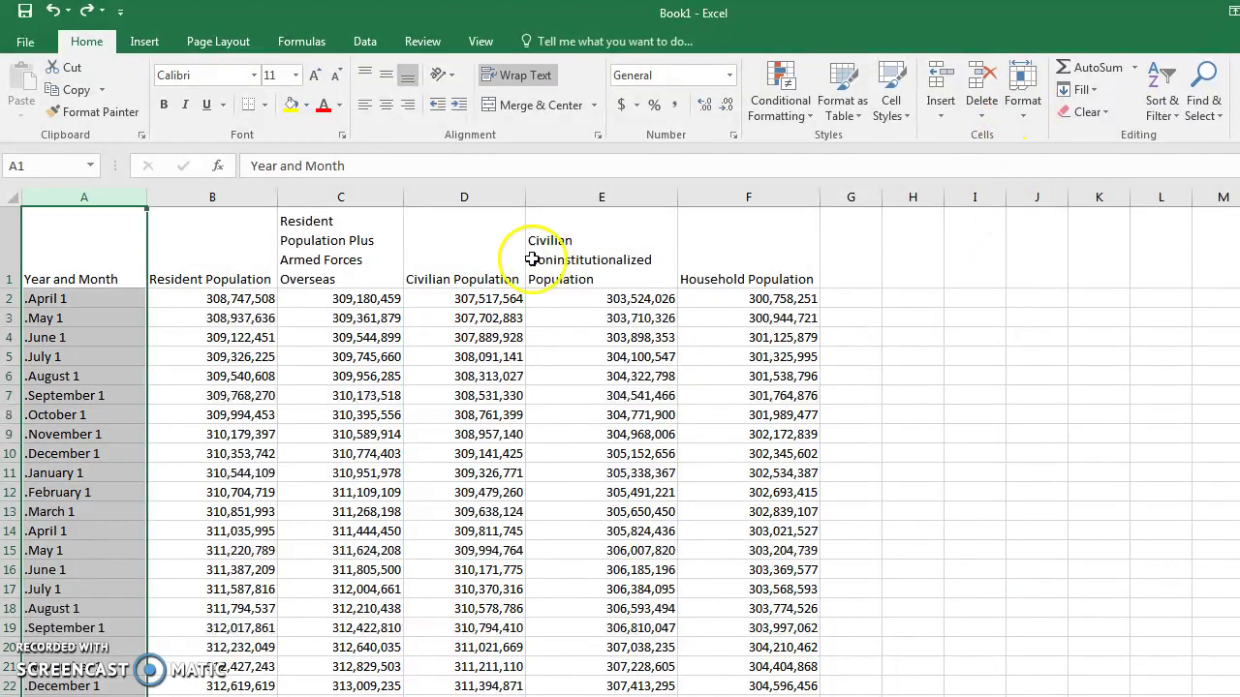
{"action": "left_click", "coordinate": [53, 314]}
{"action": "left_click_drag", "start_coordinate": [53, 298], "coordinate": [101, 686]}
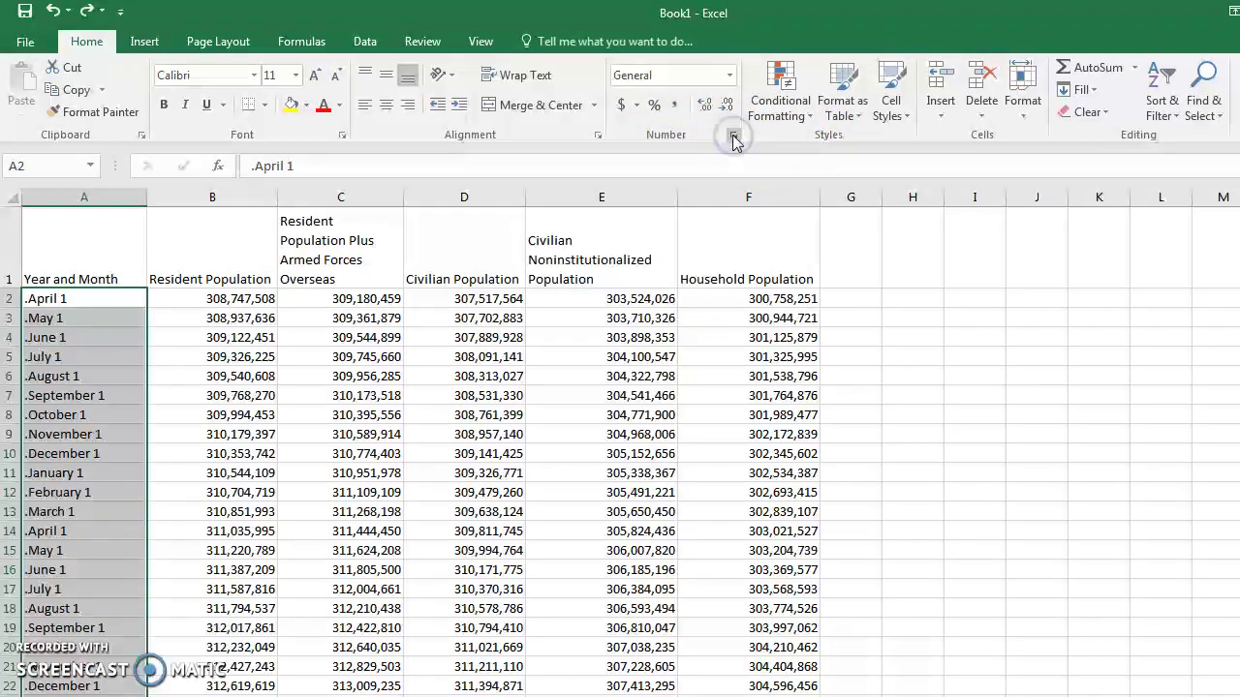
Format the selected Year and Month cells in column A with the March-12 date type
{"action": "left_click", "coordinate": [733, 141]}
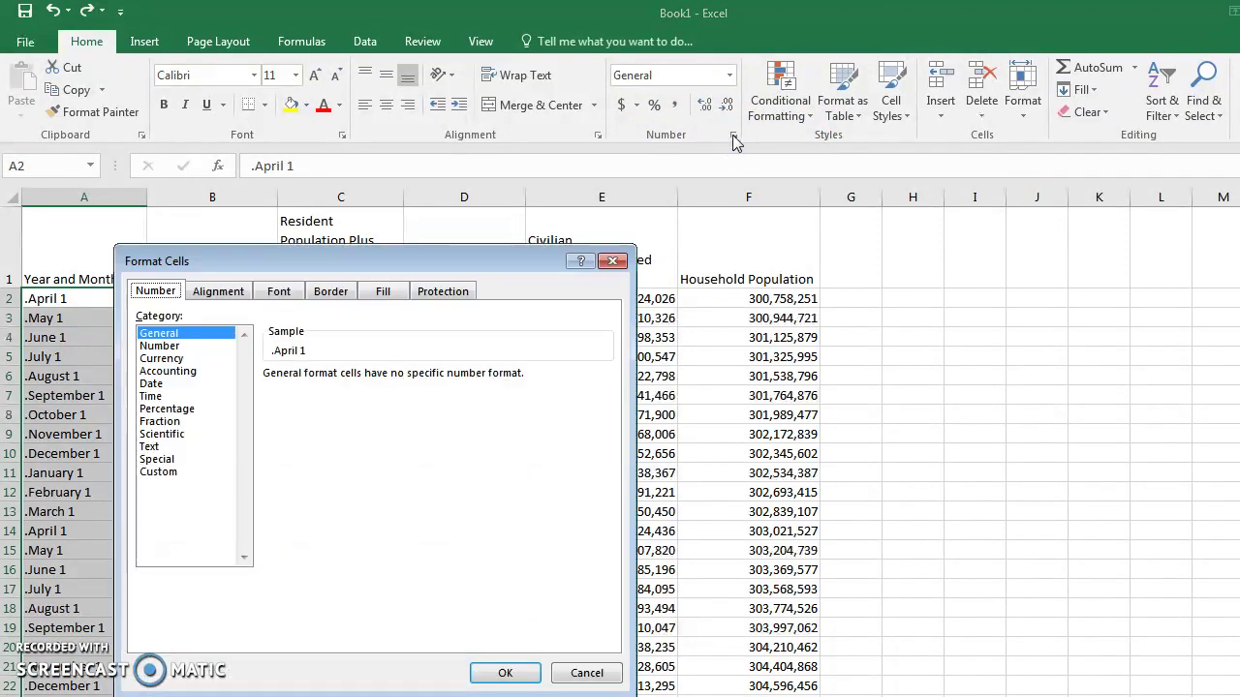
{"action": "left_click", "coordinate": [151, 384]}
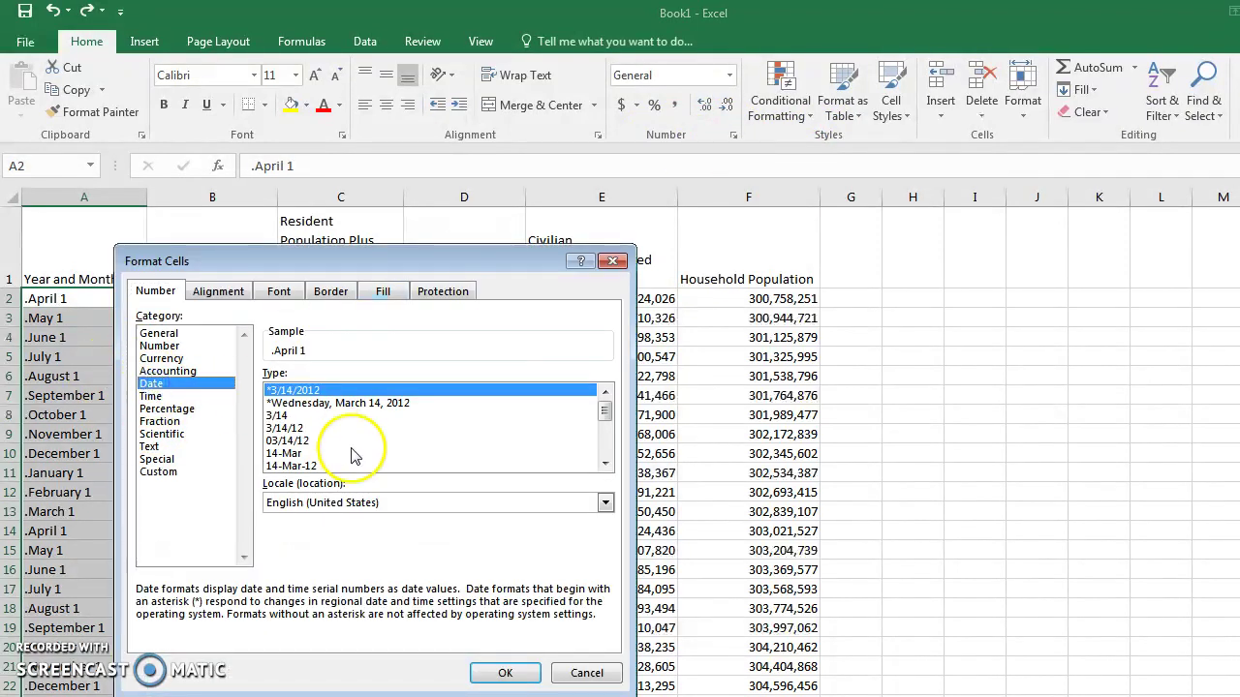
{"action": "left_click", "coordinate": [346, 441]}
{"action": "left_click", "coordinate": [605, 464]}
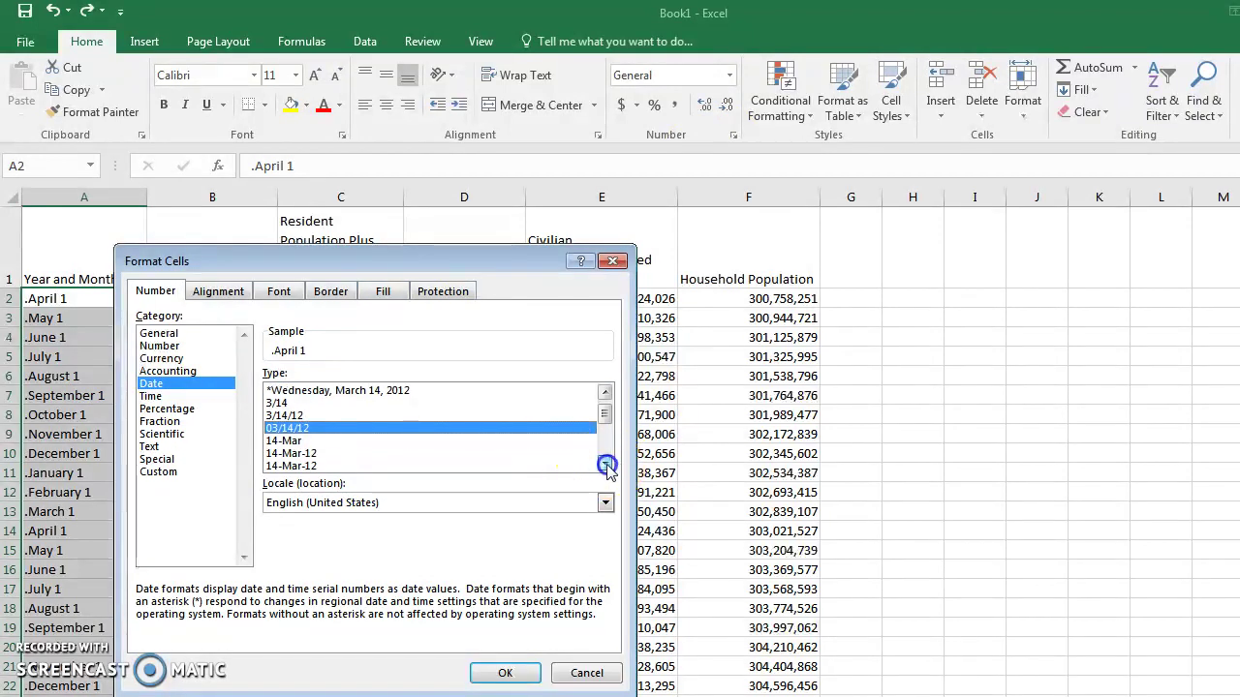
{"action": "left_click", "coordinate": [606, 465]}
{"action": "left_click", "coordinate": [605, 465]}
{"action": "left_click", "coordinate": [605, 465]}
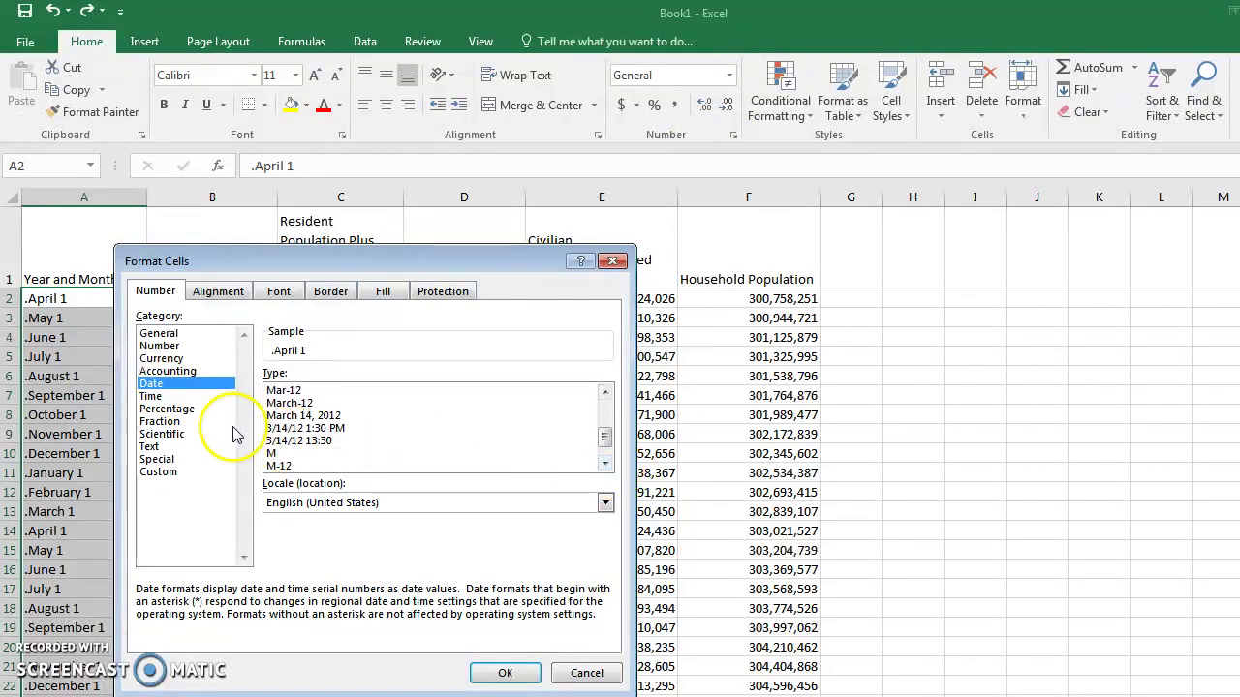
{"action": "left_click", "coordinate": [287, 403]}
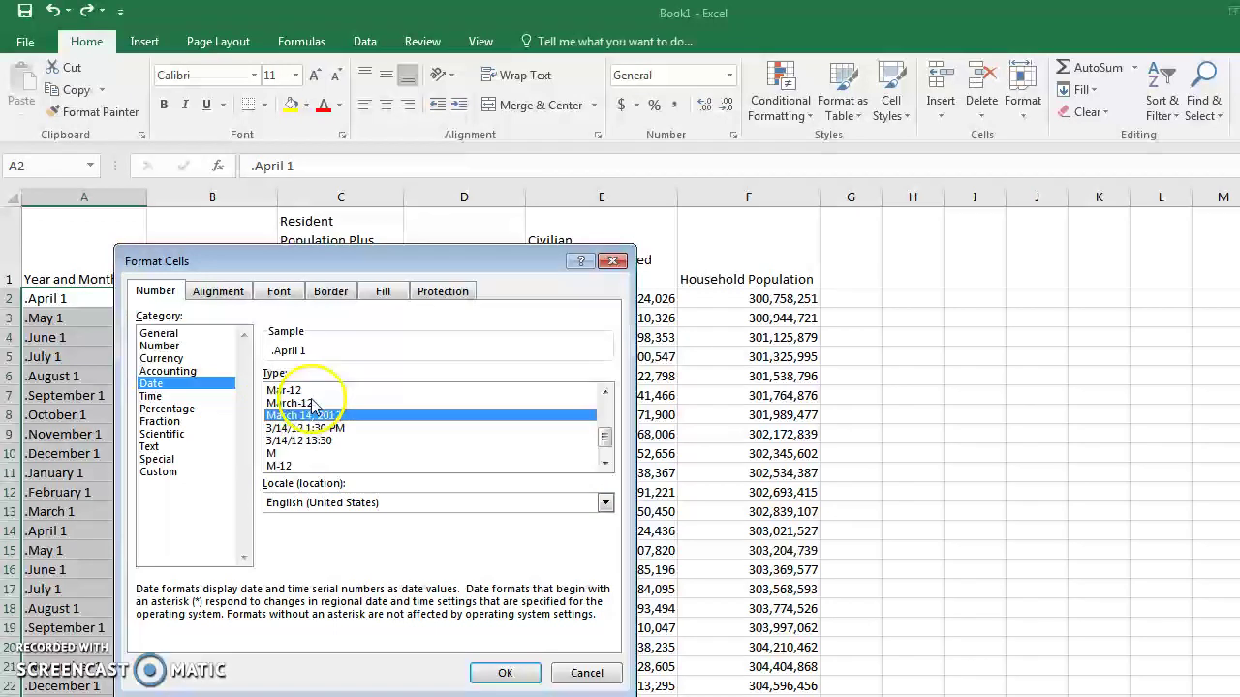
{"action": "left_click", "coordinate": [504, 672]}
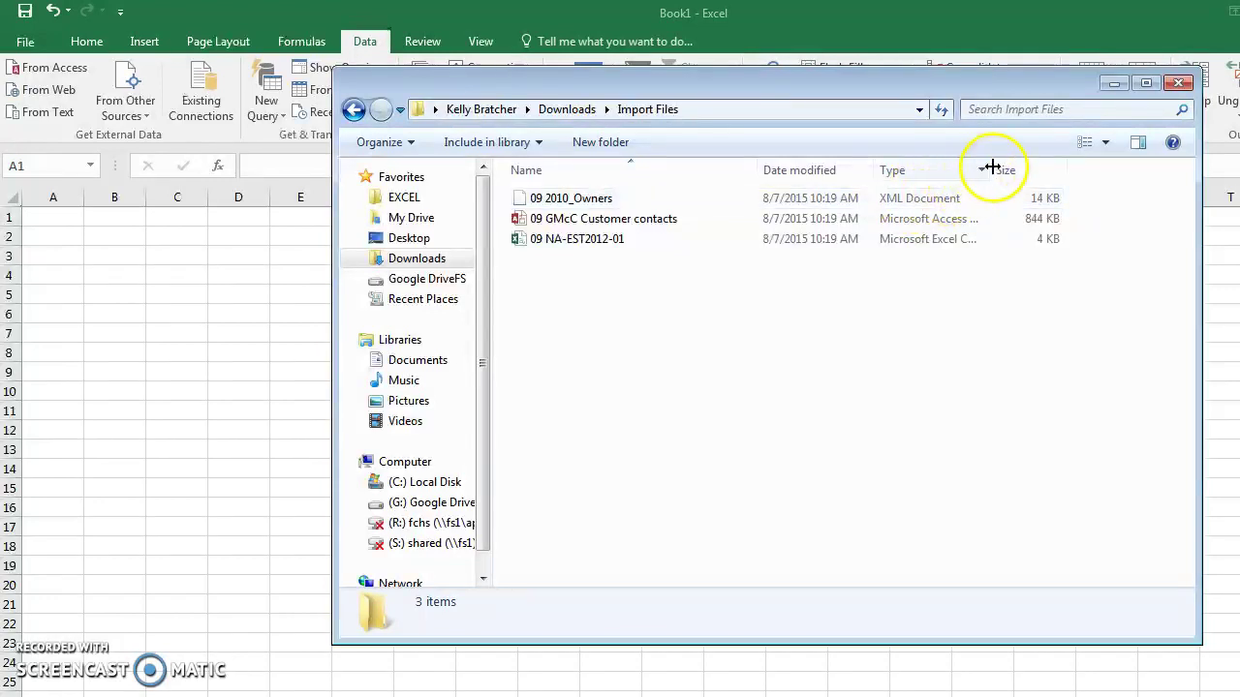
Widen the Type column to read the file types, then close the Import Files folder window
{"action": "left_click_drag", "start_coordinate": [988, 167], "coordinate": [1106, 164]}
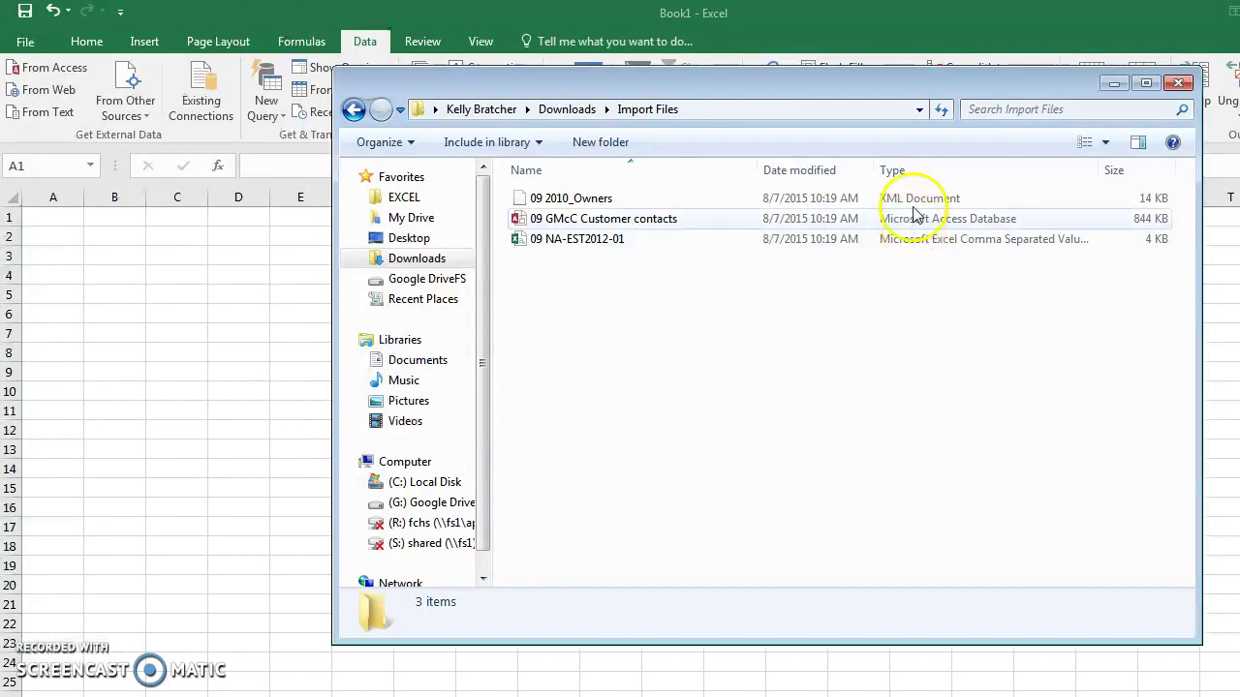
{"action": "left_click", "coordinate": [1180, 85]}
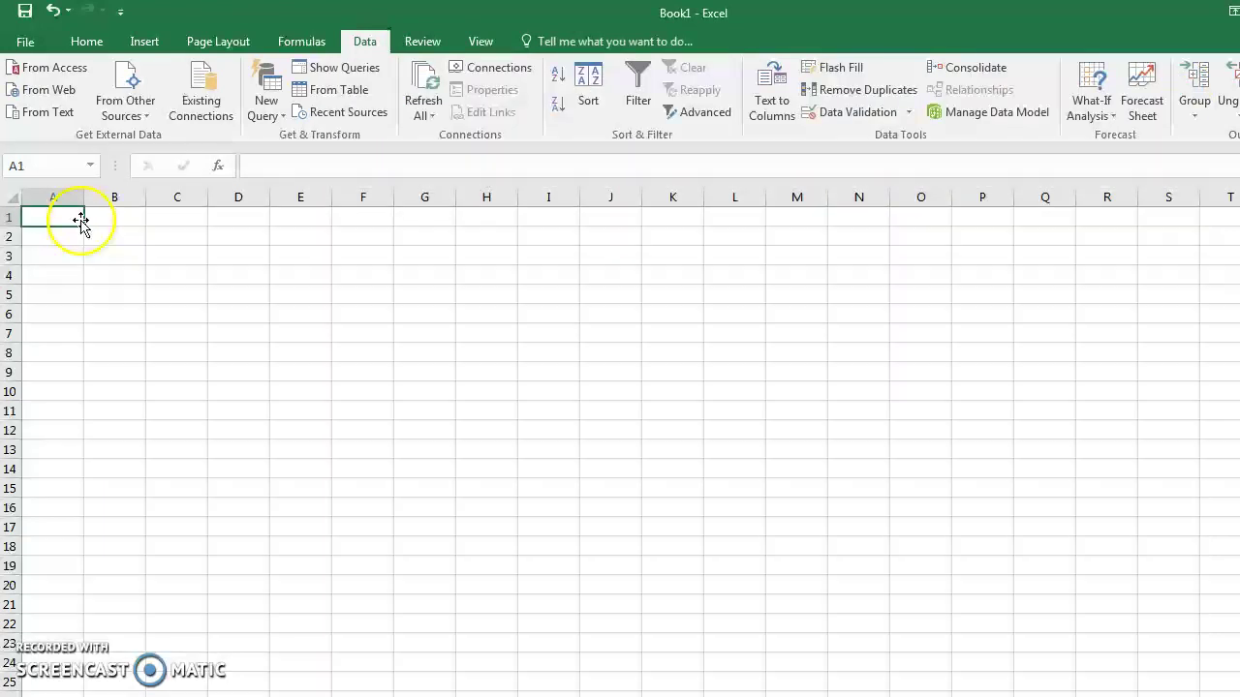
Import 09 2010_Owners from Downloads\Import Files as XML data, letting Excel create the schema
{"action": "left_click", "coordinate": [148, 114]}
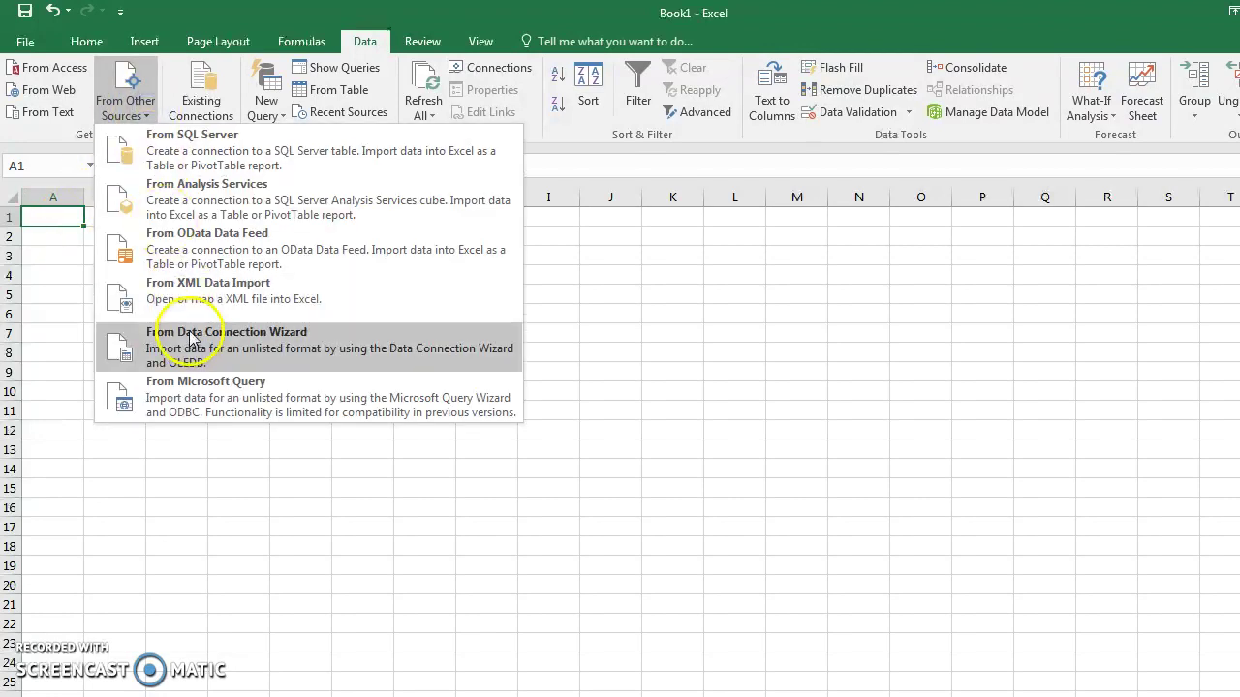
{"action": "left_click", "coordinate": [204, 281]}
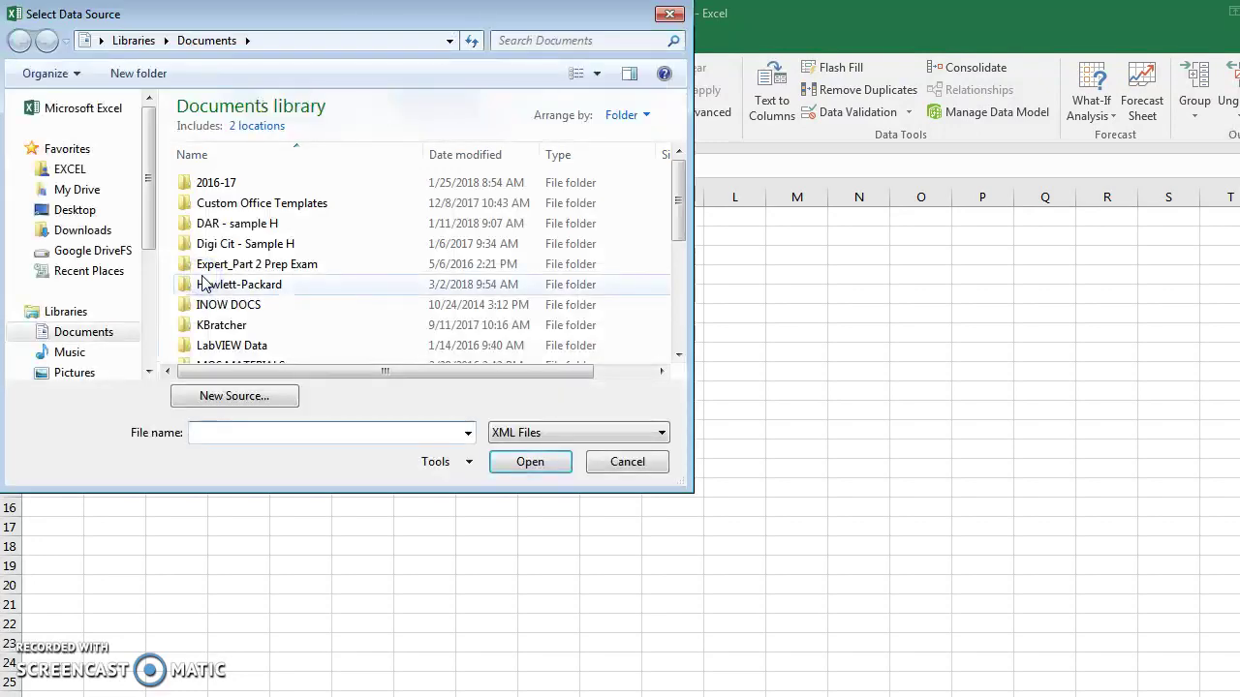
{"action": "left_click", "coordinate": [58, 257]}
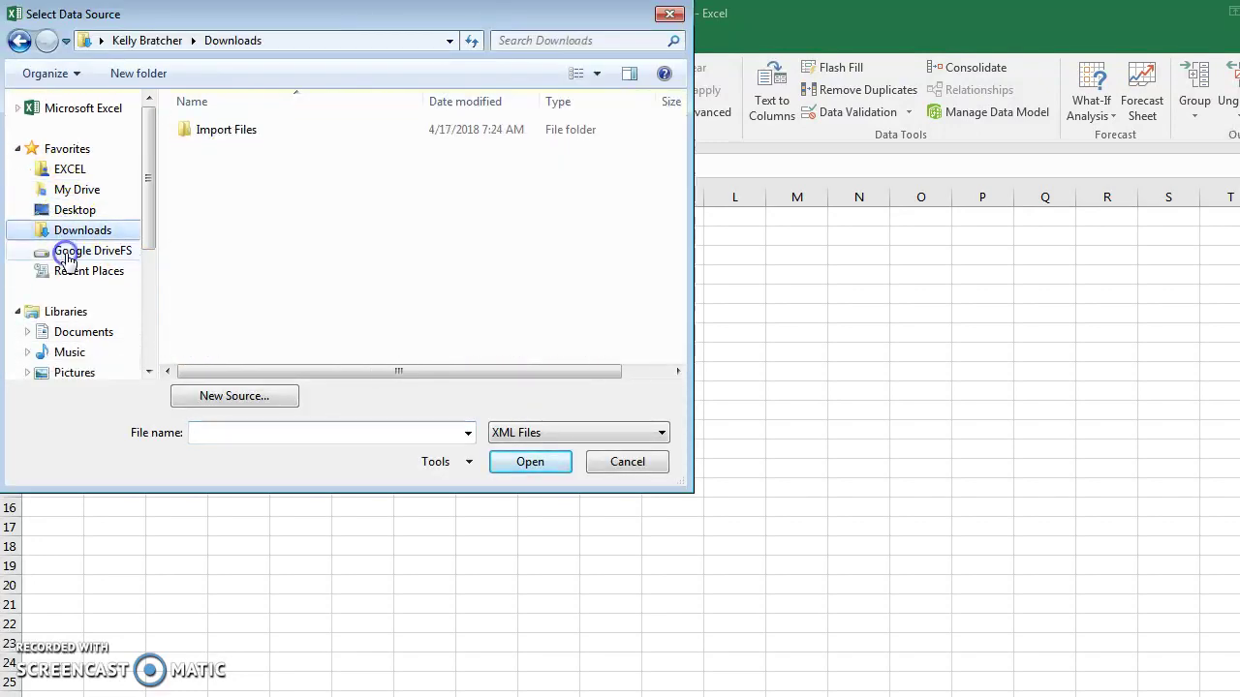
{"action": "double_click", "coordinate": [222, 130]}
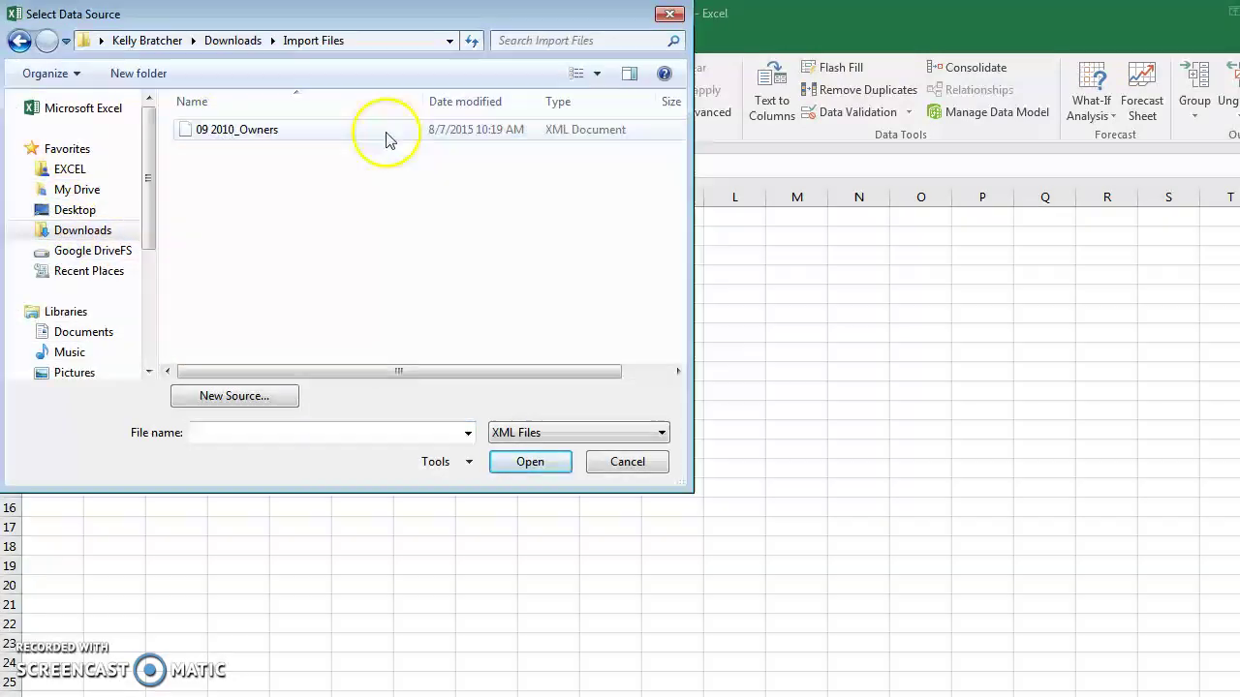
{"action": "double_click", "coordinate": [575, 132]}
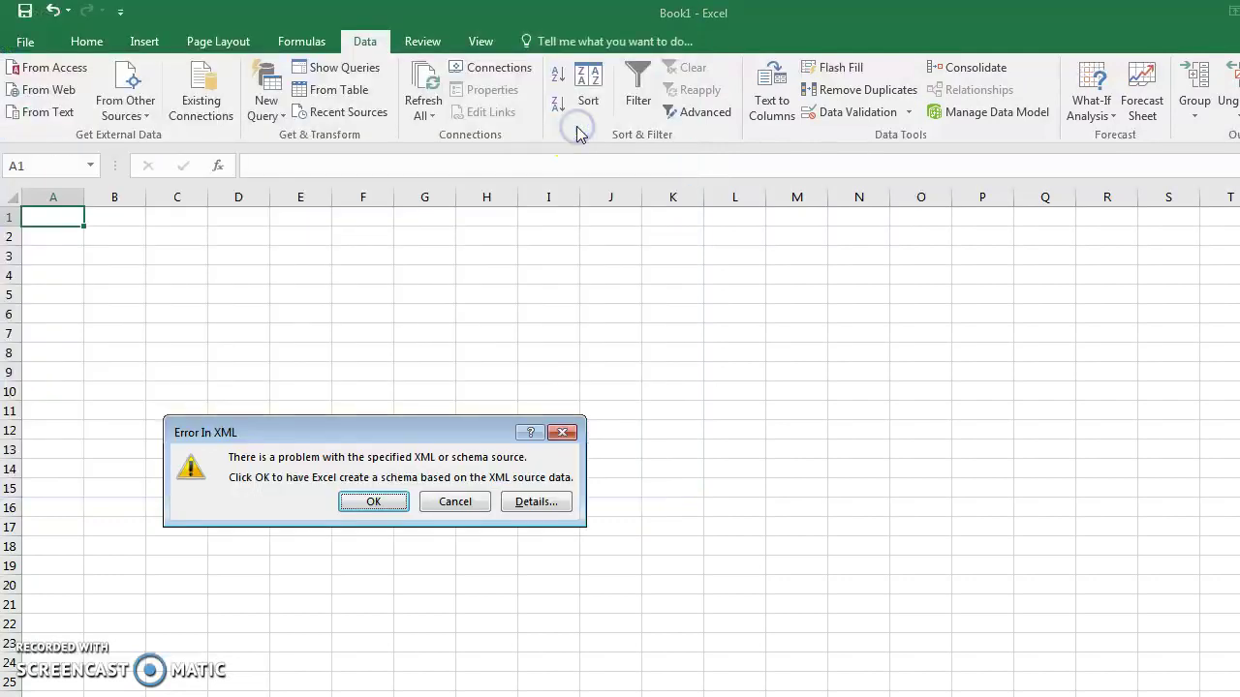
{"action": "left_click", "coordinate": [374, 503]}
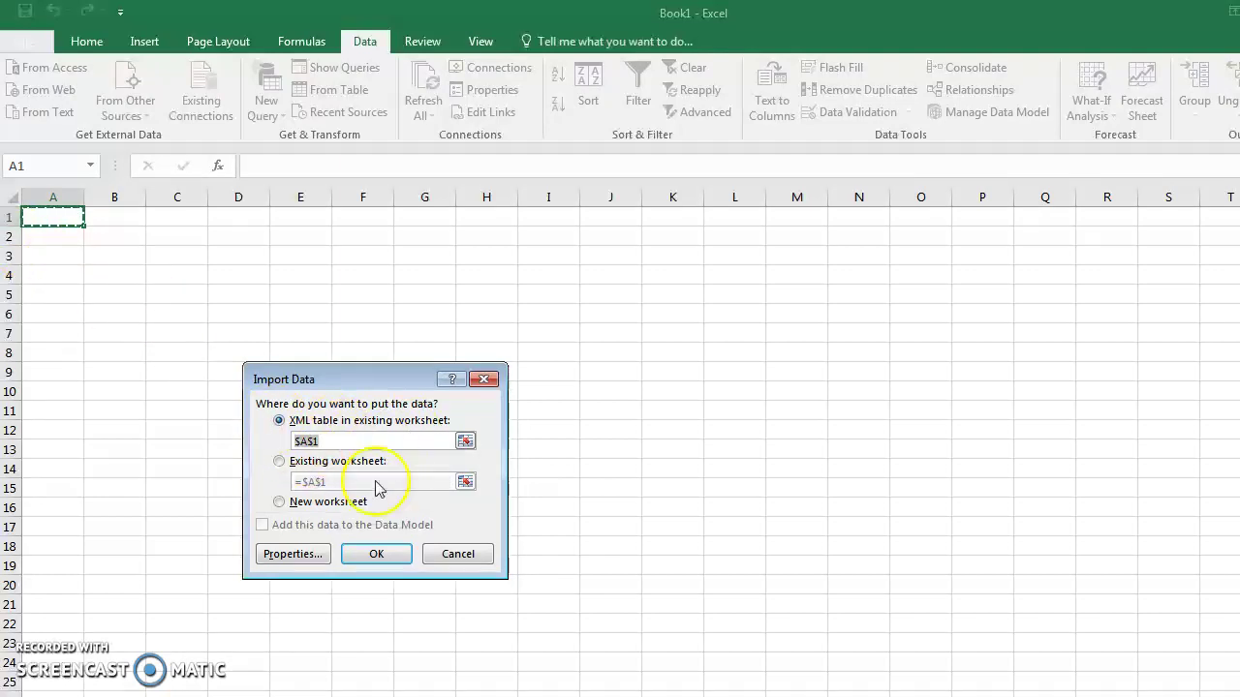
Place the owners XML table at $A$1, check cells D13, D11 and D6, and return to Data
{"action": "left_click", "coordinate": [388, 559]}
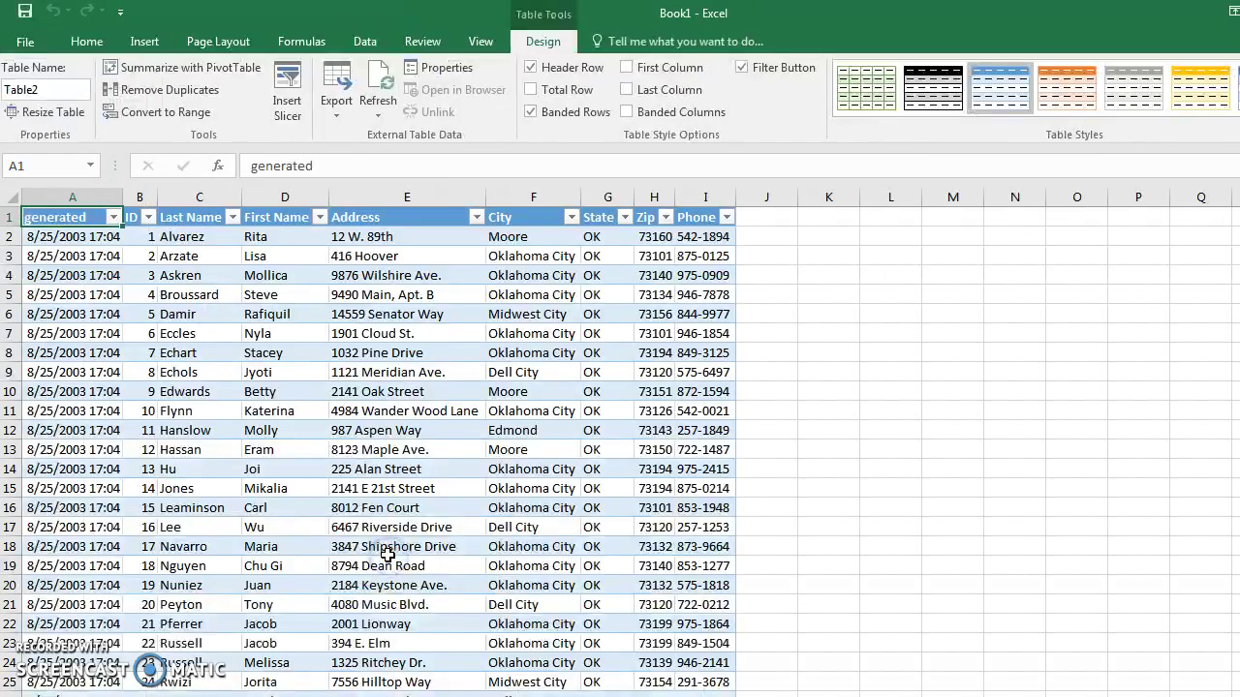
{"action": "left_click", "coordinate": [320, 449]}
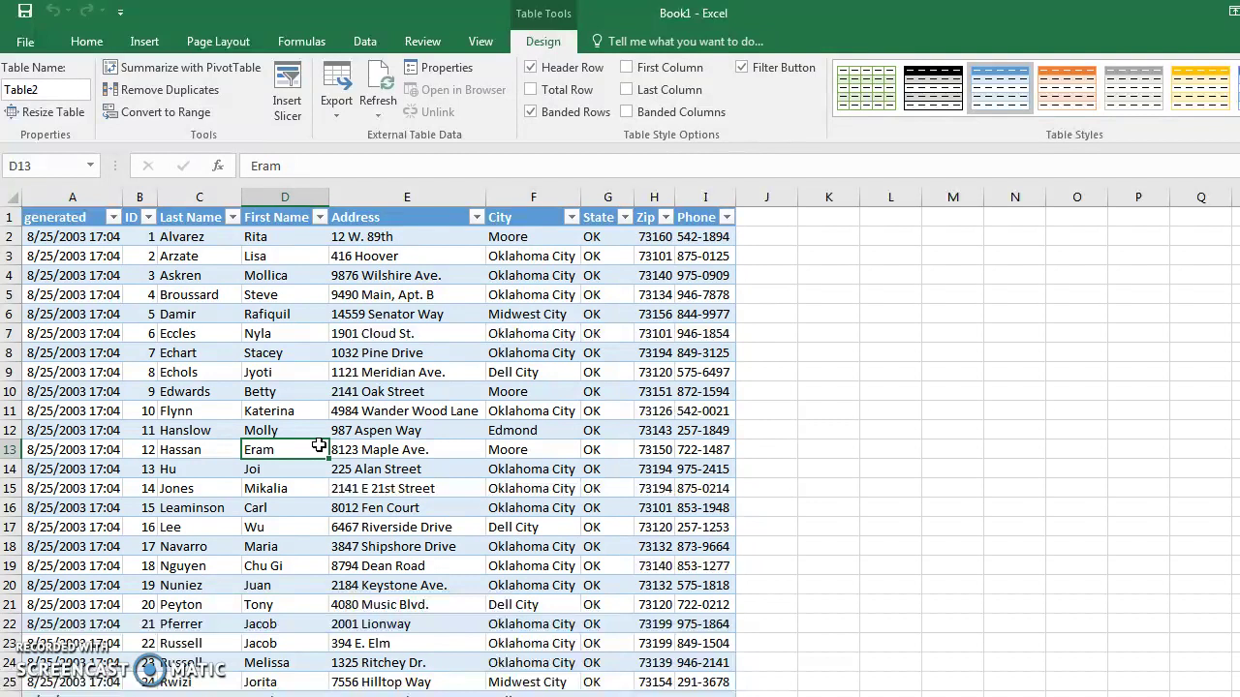
{"action": "left_click", "coordinate": [250, 403]}
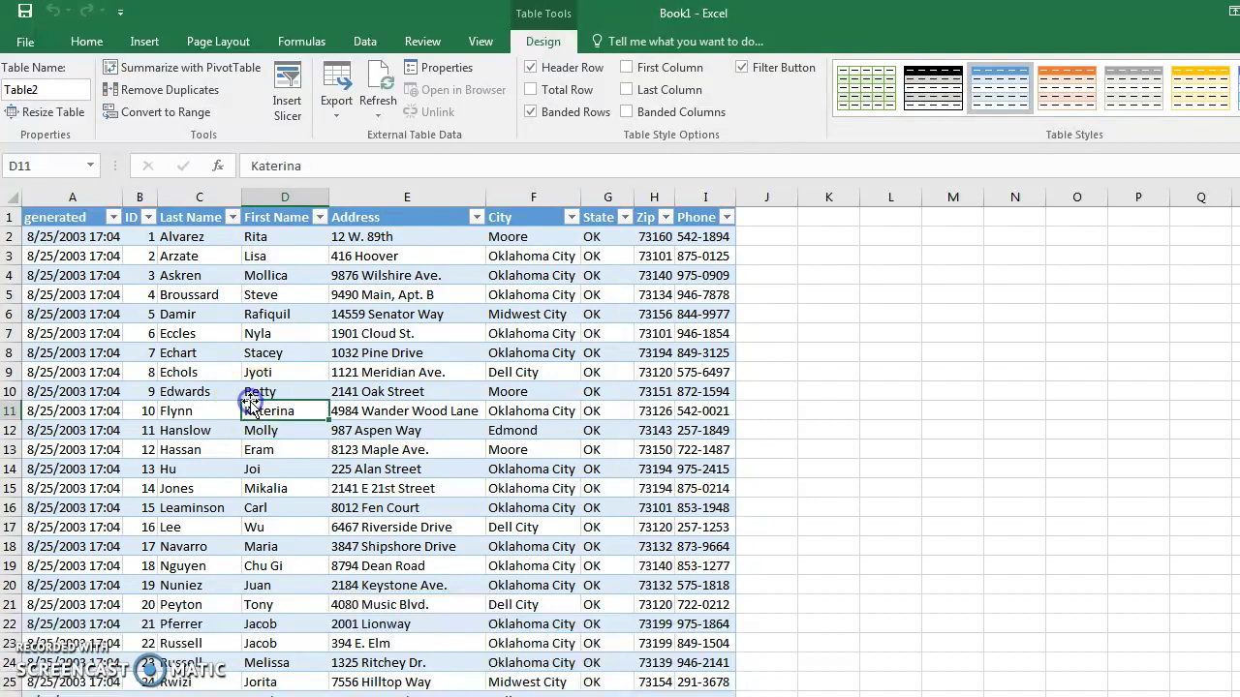
{"action": "double_click", "coordinate": [120, 189]}
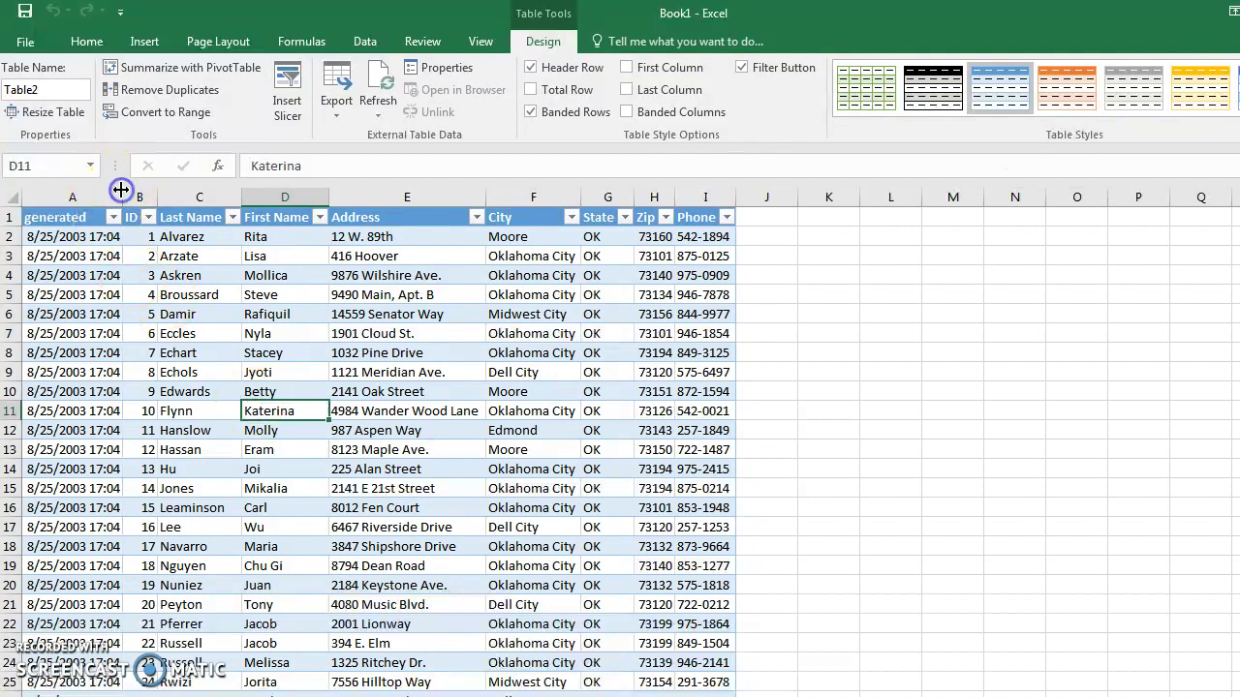
{"action": "left_click", "coordinate": [366, 41]}
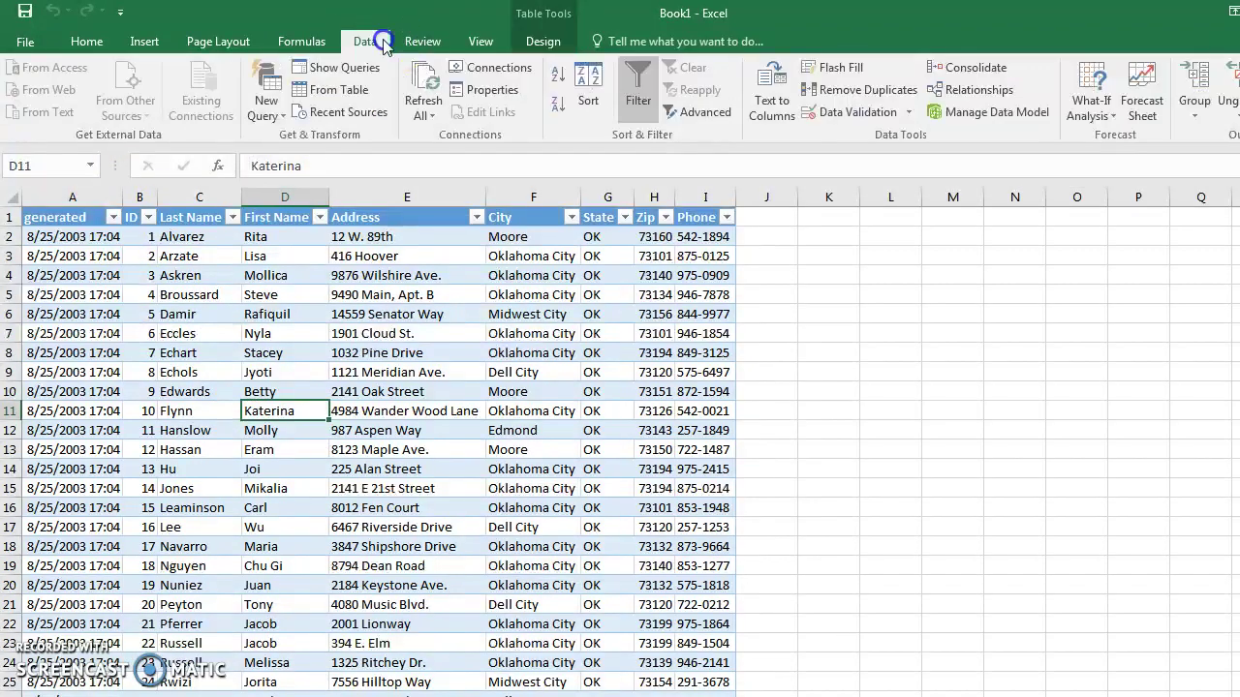
{"action": "left_click", "coordinate": [303, 317]}
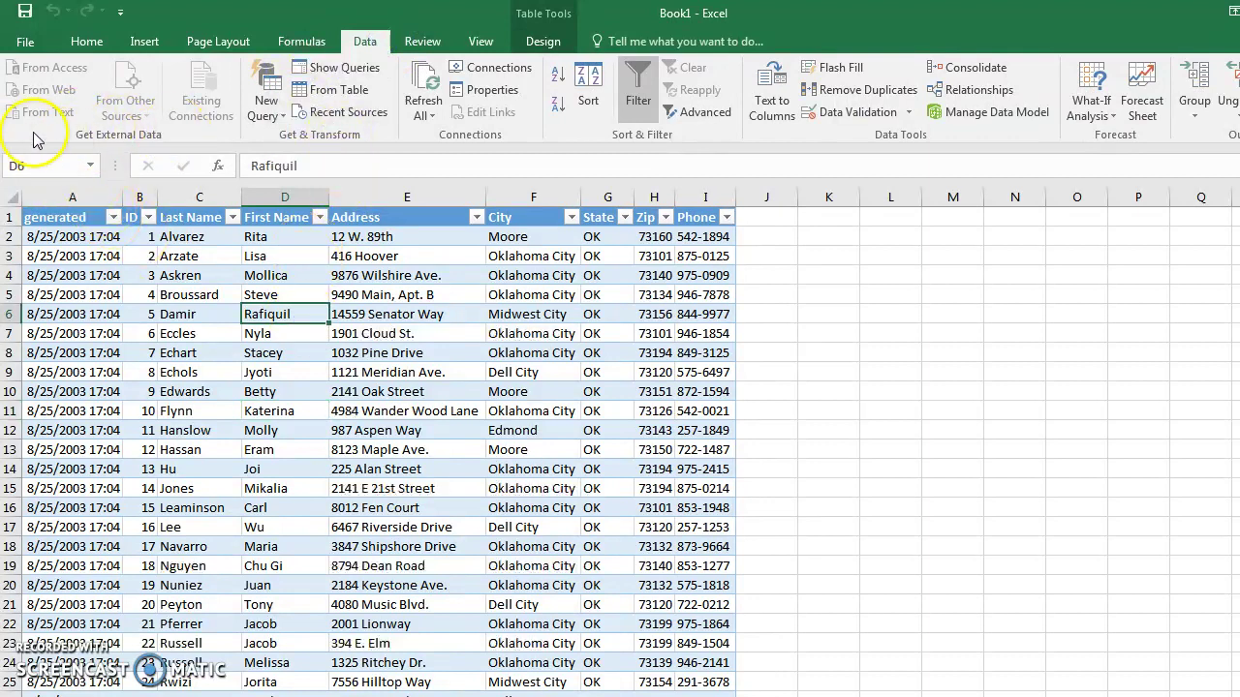